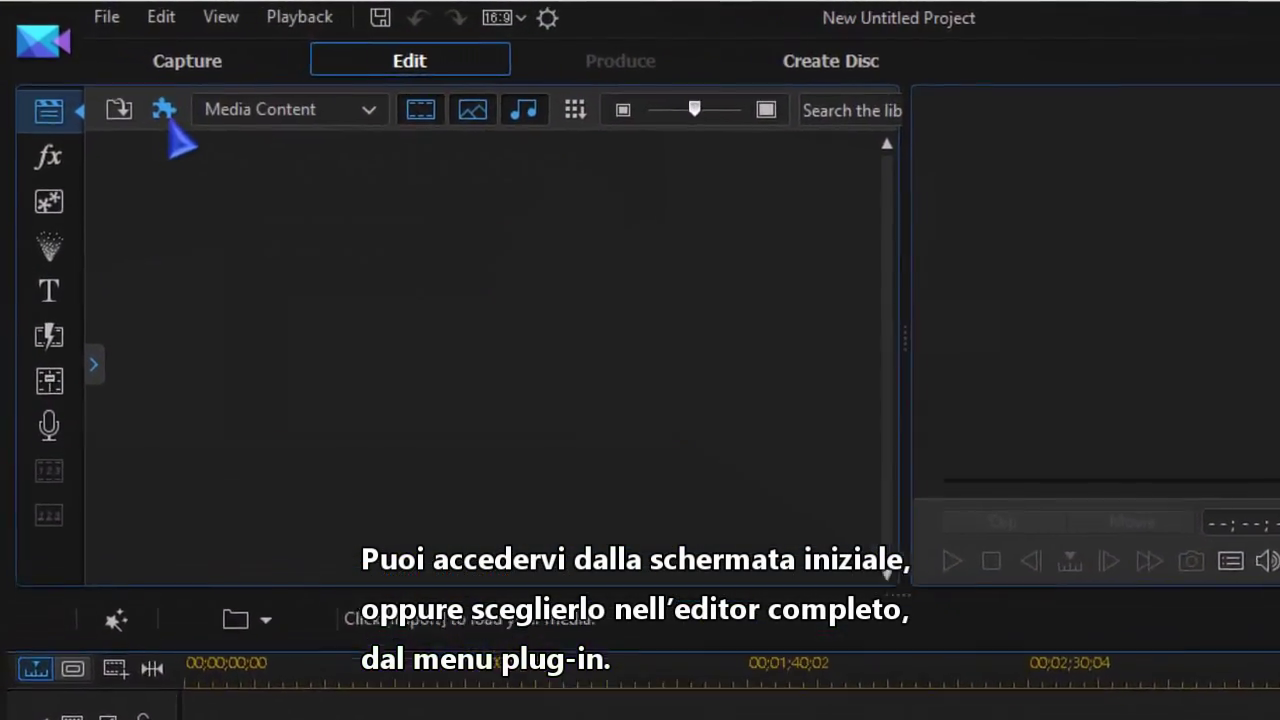
Step: In the full editor, open the Plug-ins menu listing Express Project
{"action": "left_click", "coordinate": [118, 79]}
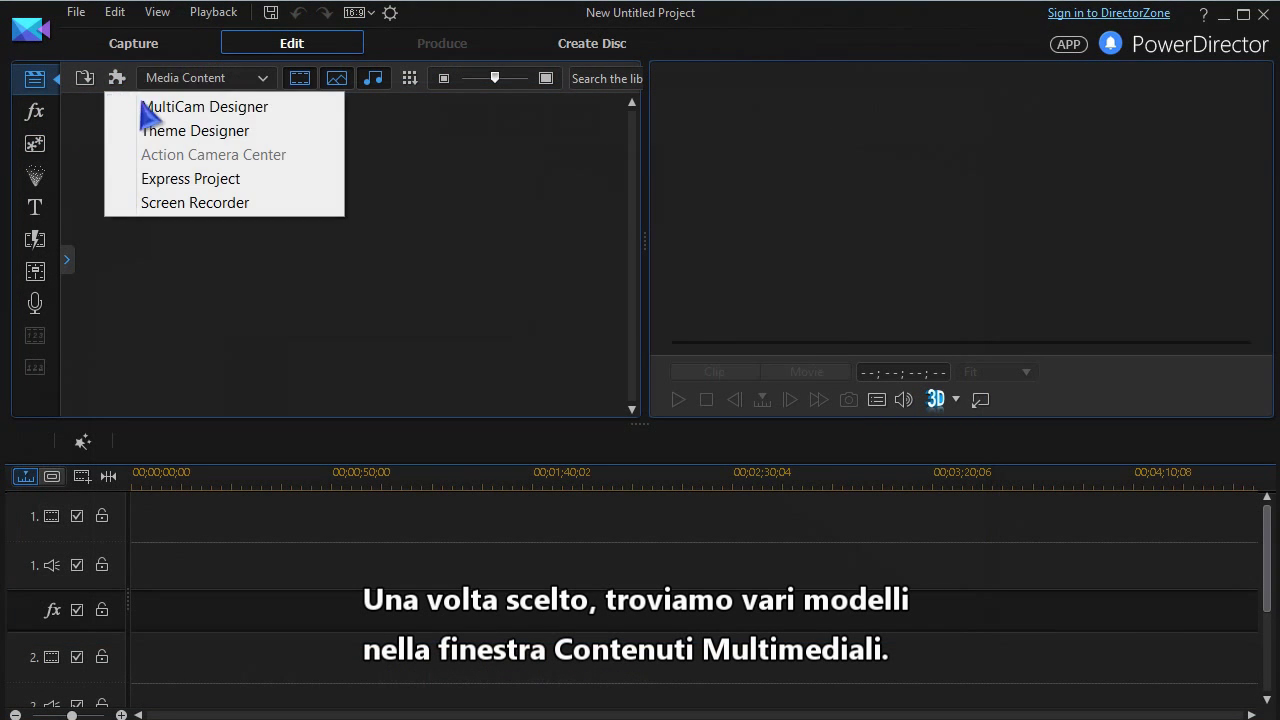
Step: Launch Express Project and move its notice aside to reveal the template library
{"action": "left_click", "coordinate": [331, 186]}
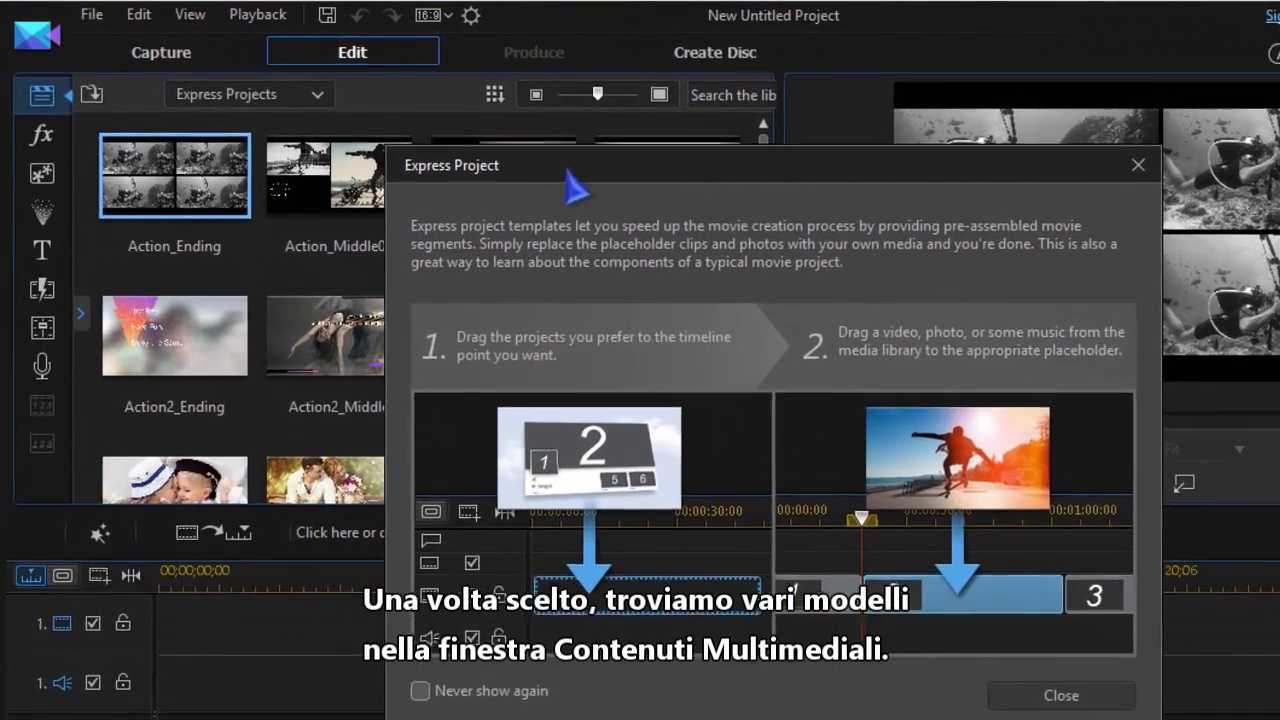
{"action": "left_click_drag", "start_coordinate": [567, 172], "coordinate": [951, 195]}
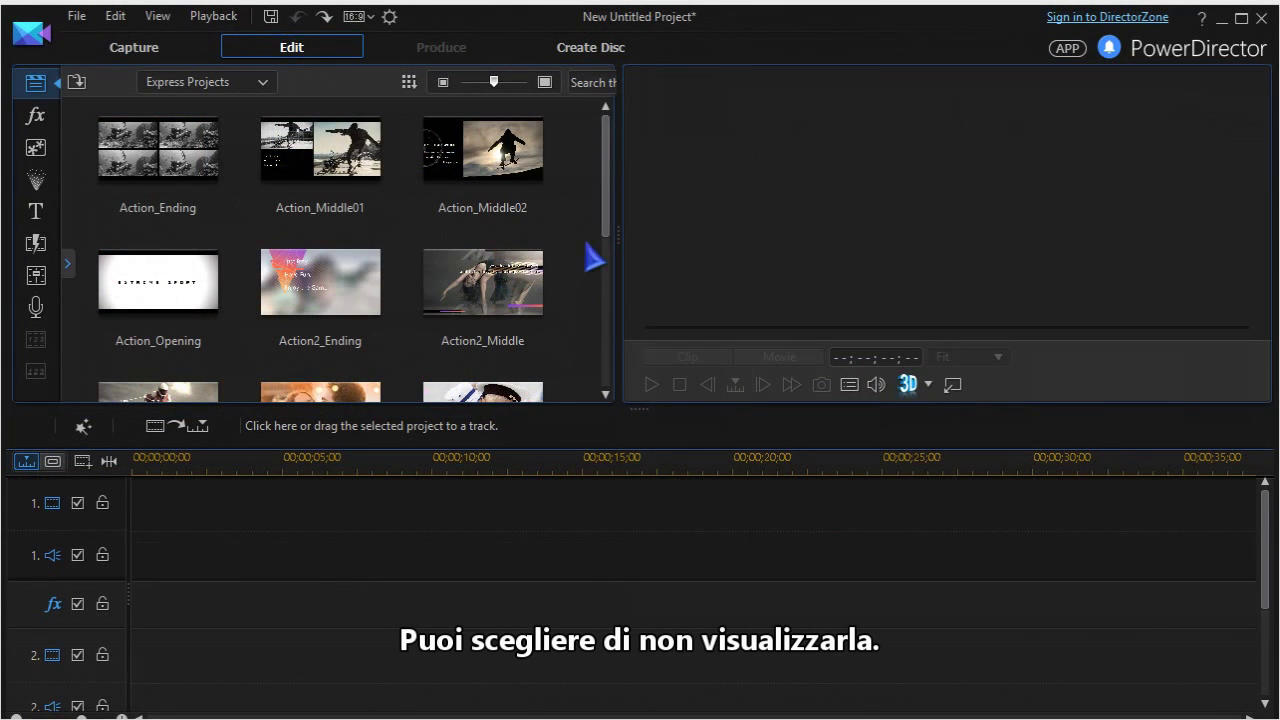
Step: Browse the Action, Romance, Travel and Wedding templates and preview Action2_Opening
{"action": "left_click_drag", "start_coordinate": [608, 237], "coordinate": [640, 387]}
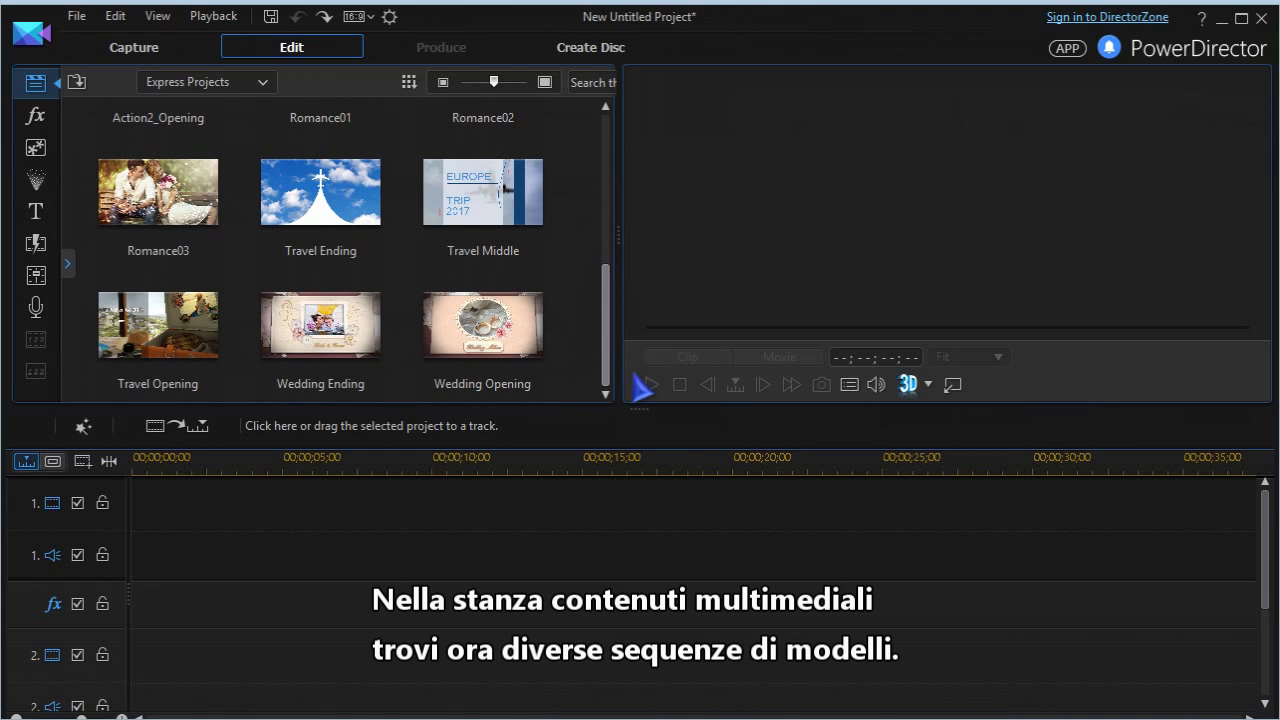
{"action": "left_click_drag", "start_coordinate": [638, 382], "coordinate": [617, 283]}
{"action": "left_click", "coordinate": [158, 288]}
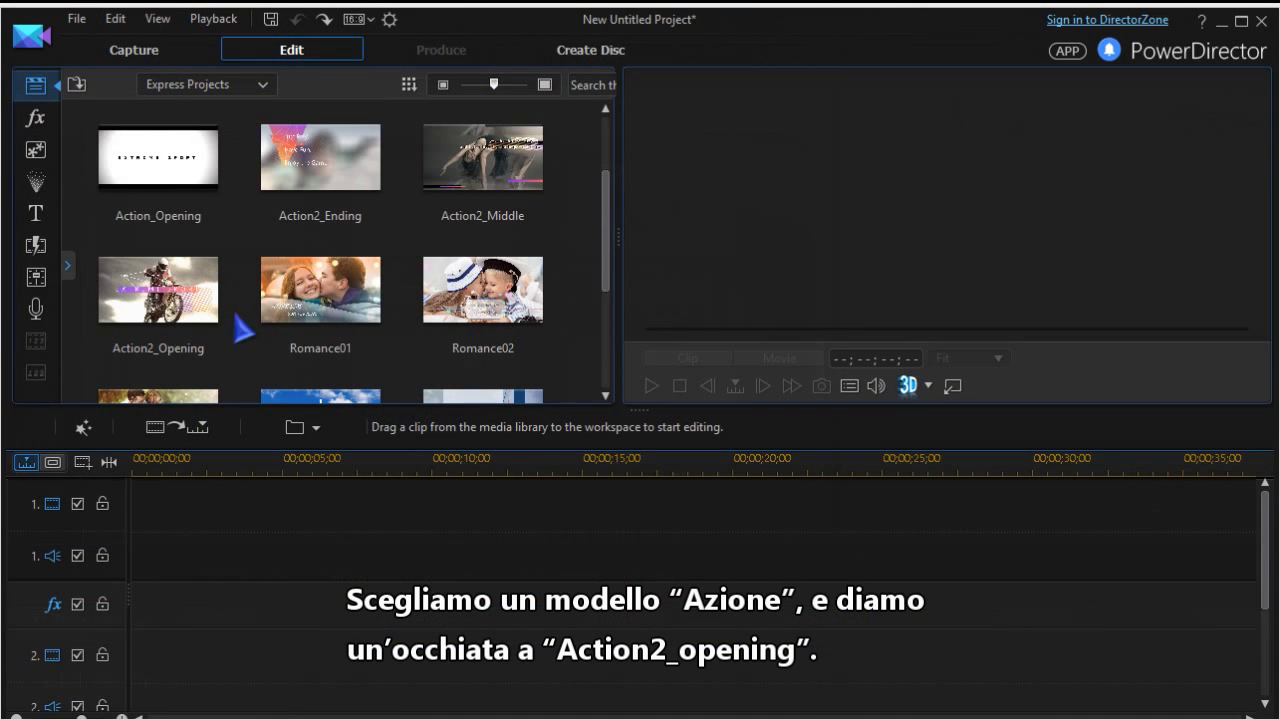
Step: Place Action2_Opening at the timeline start, inspect its placeholder tracks, and play it back
{"action": "left_click_drag", "start_coordinate": [160, 285], "coordinate": [160, 505]}
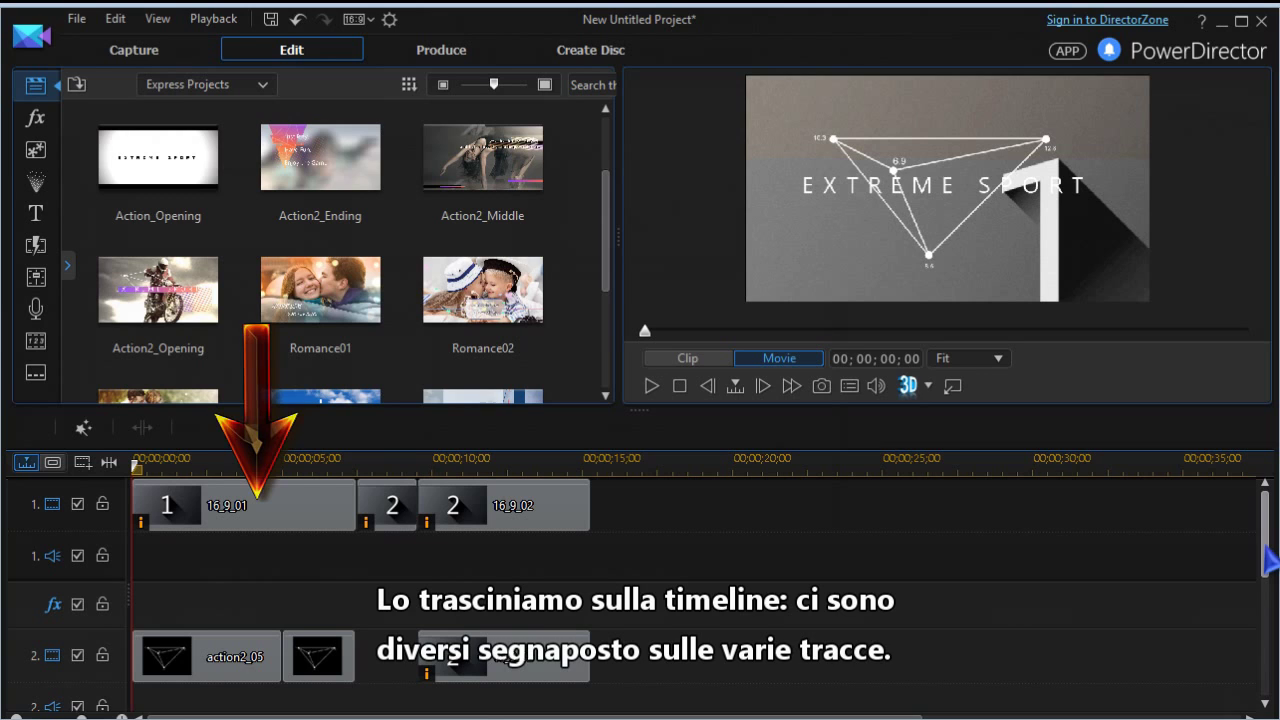
{"action": "left_click_drag", "start_coordinate": [1270, 562], "coordinate": [1270, 585]}
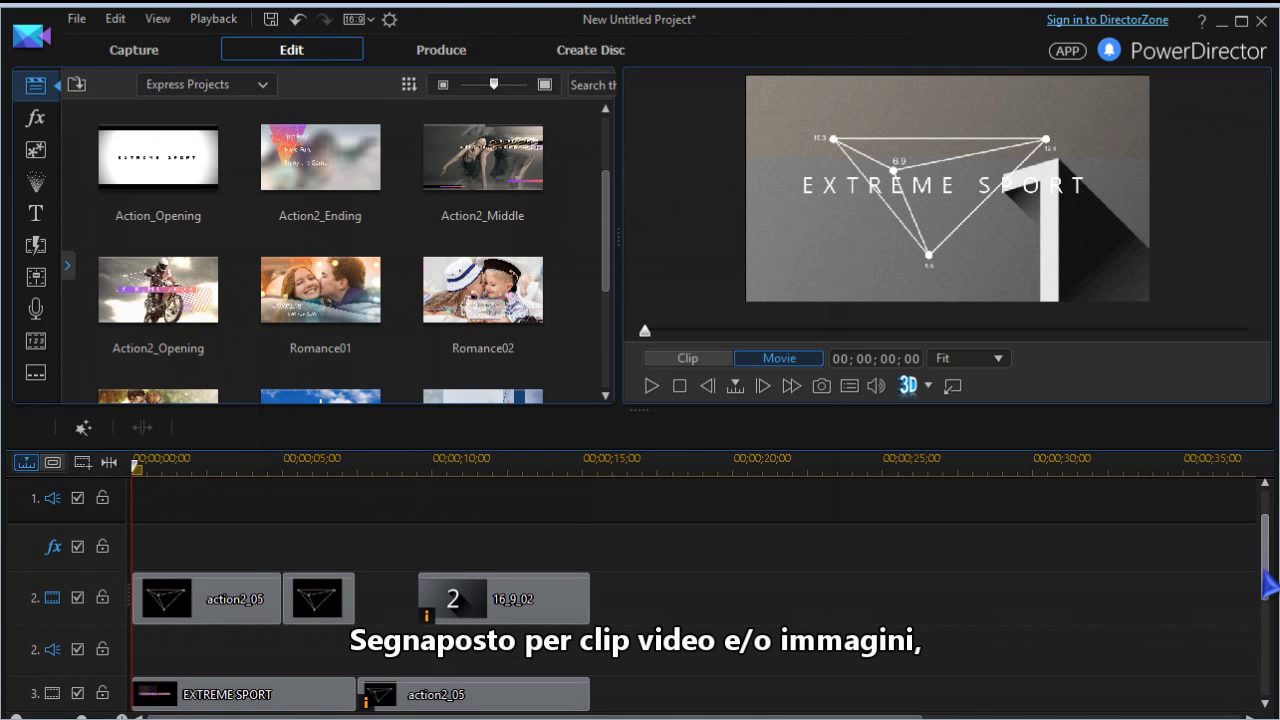
{"action": "left_click_drag", "start_coordinate": [1270, 585], "coordinate": [1270, 645]}
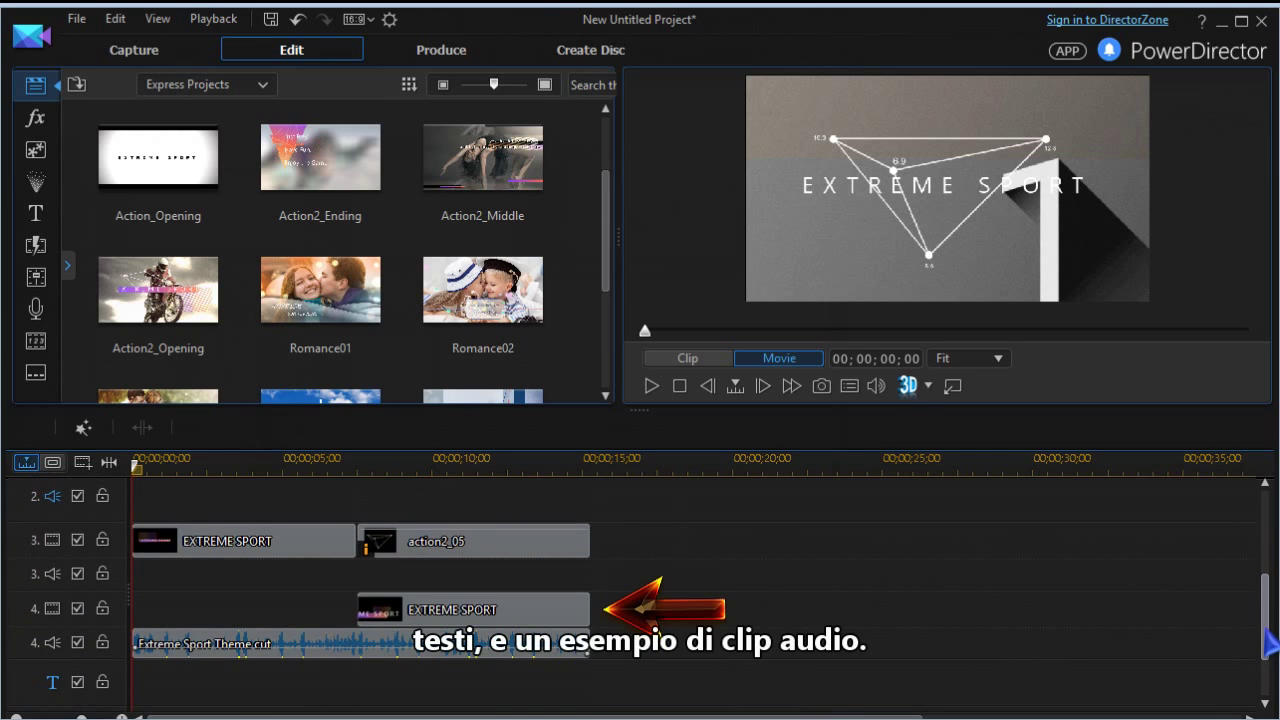
{"action": "left_click_drag", "start_coordinate": [1270, 645], "coordinate": [1270, 654]}
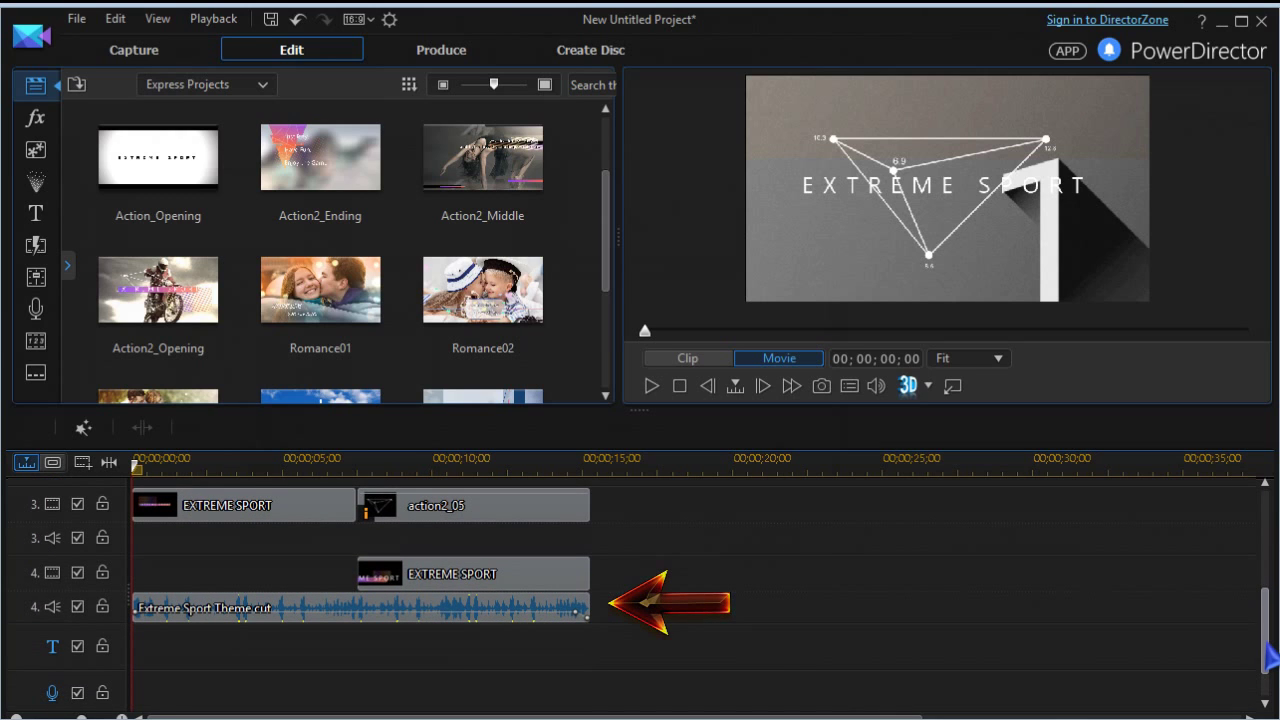
{"action": "left_click_drag", "start_coordinate": [1270, 655], "coordinate": [1270, 627]}
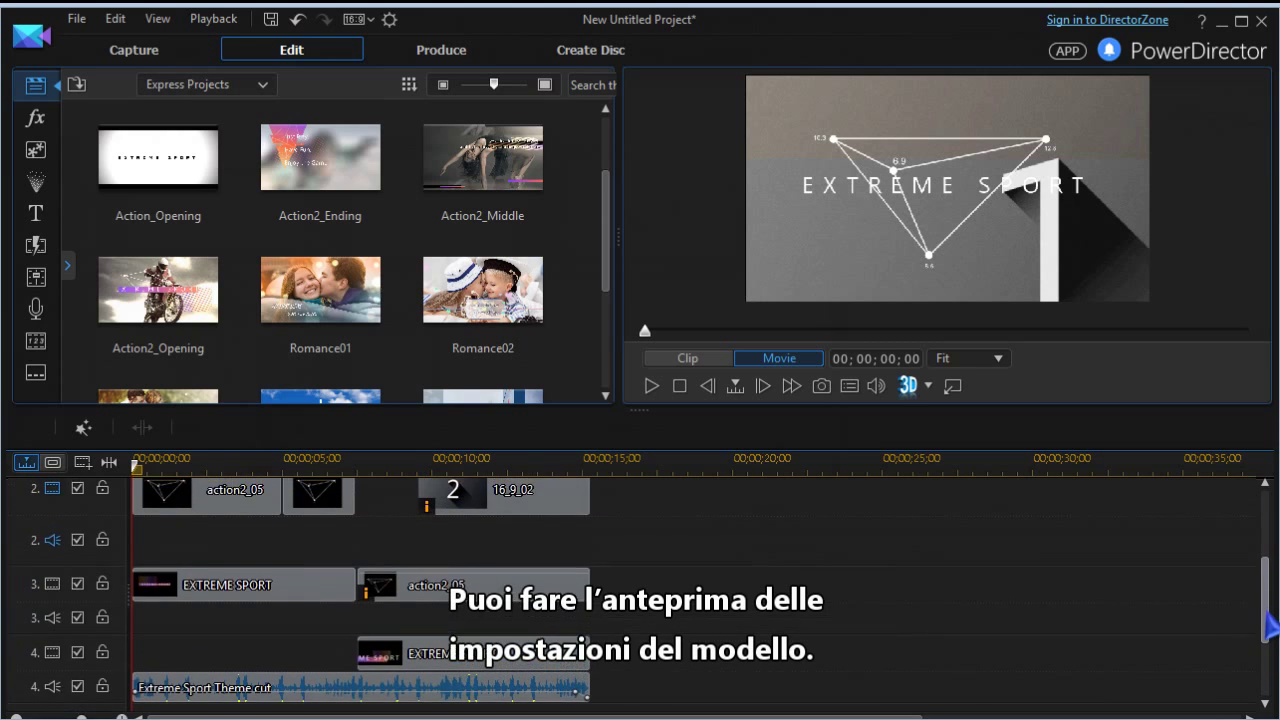
{"action": "scroll", "coordinate": [1270, 627], "scroll_direction": "up", "scroll_amount": 3}
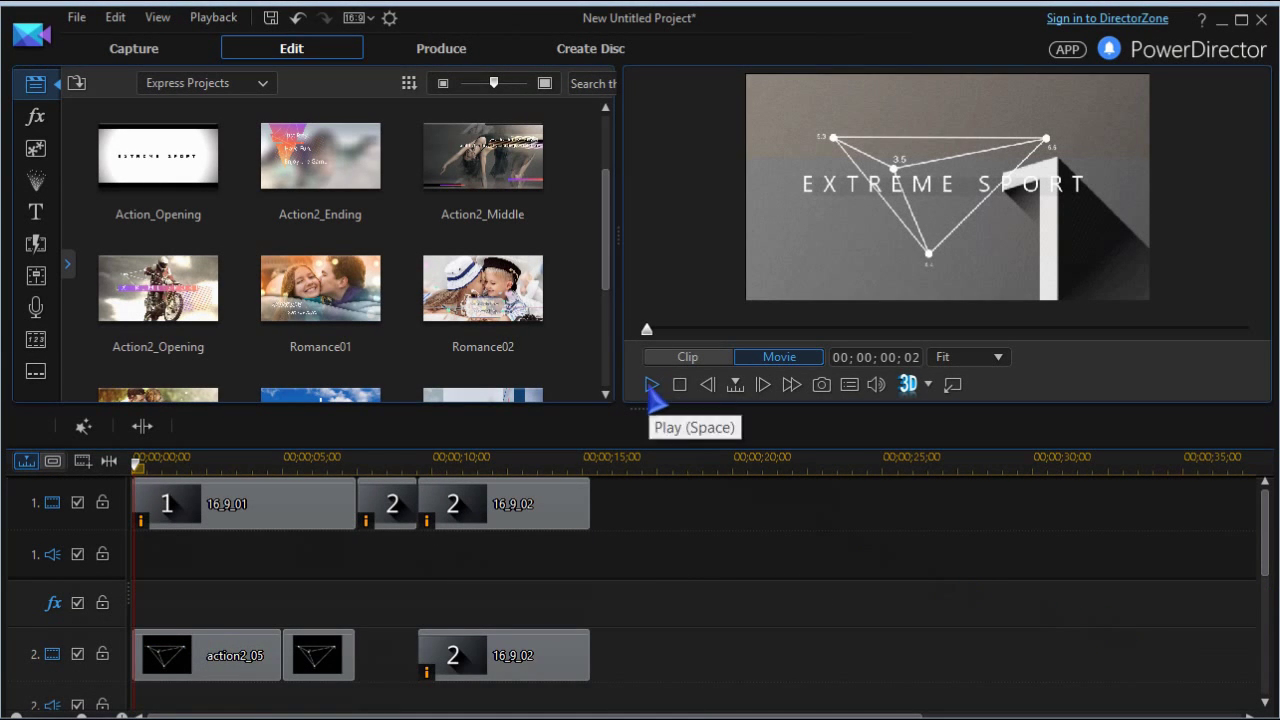
{"action": "left_click", "coordinate": [651, 384]}
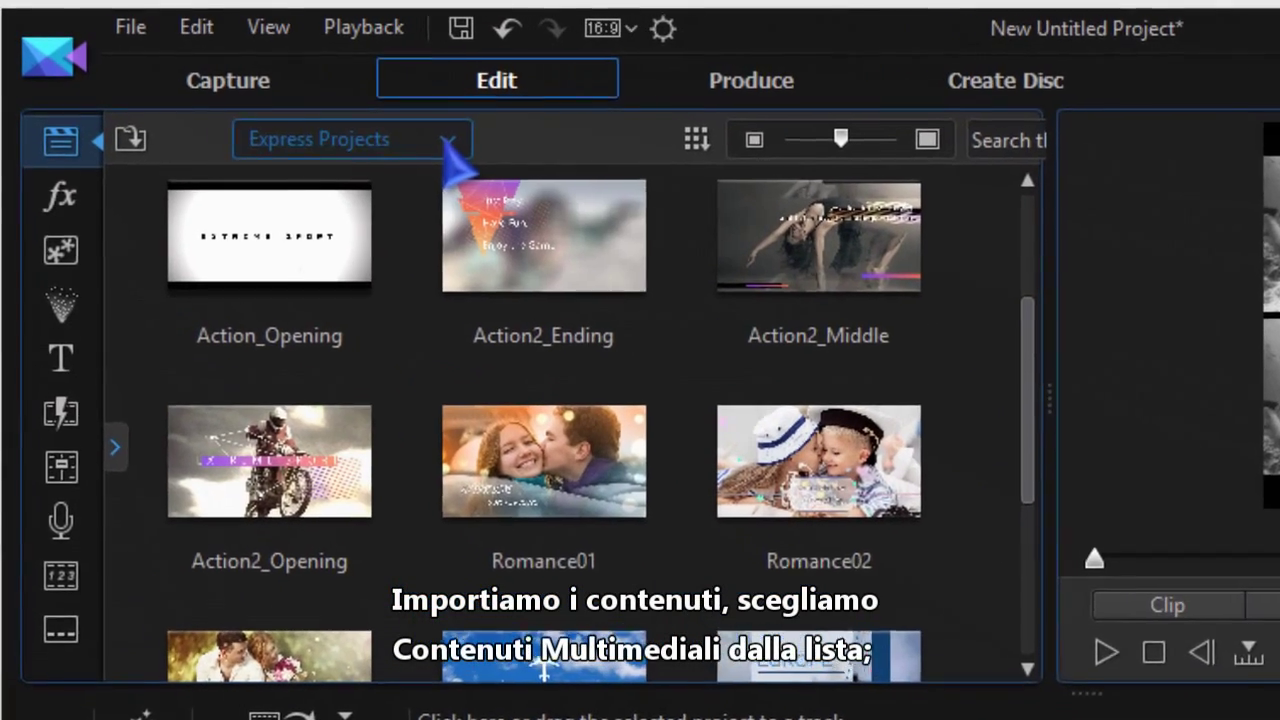
Step: Switch the library to Media Content and drop 2.mp4 onto track 1's first placeholder
{"action": "left_click", "coordinate": [399, 128]}
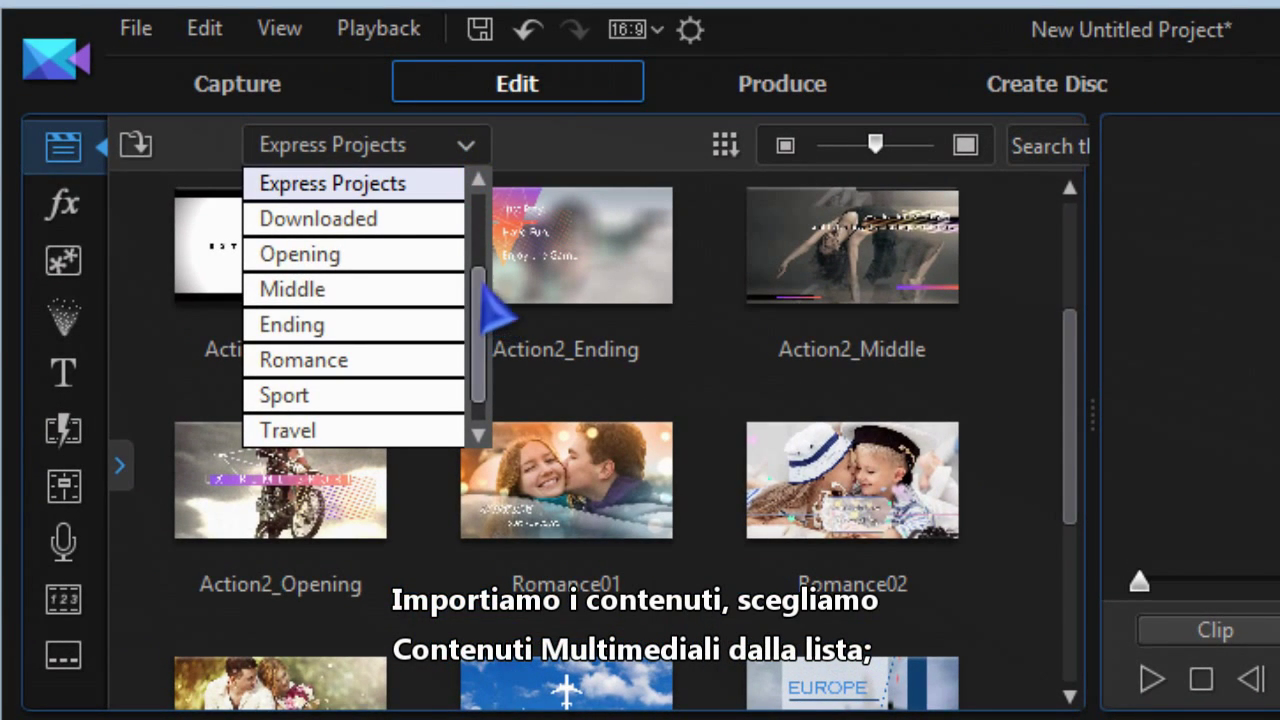
{"action": "left_click_drag", "start_coordinate": [479, 300], "coordinate": [479, 194]}
{"action": "left_click", "coordinate": [400, 186]}
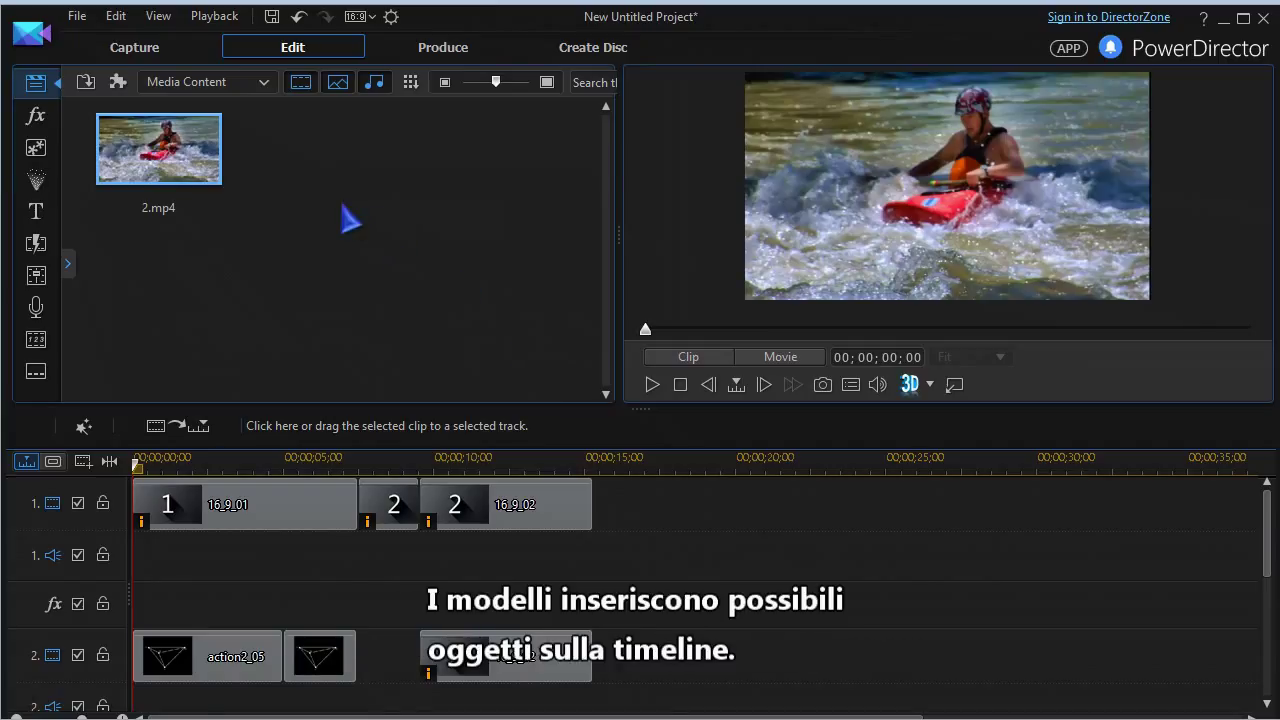
{"action": "left_click_drag", "start_coordinate": [190, 155], "coordinate": [208, 498]}
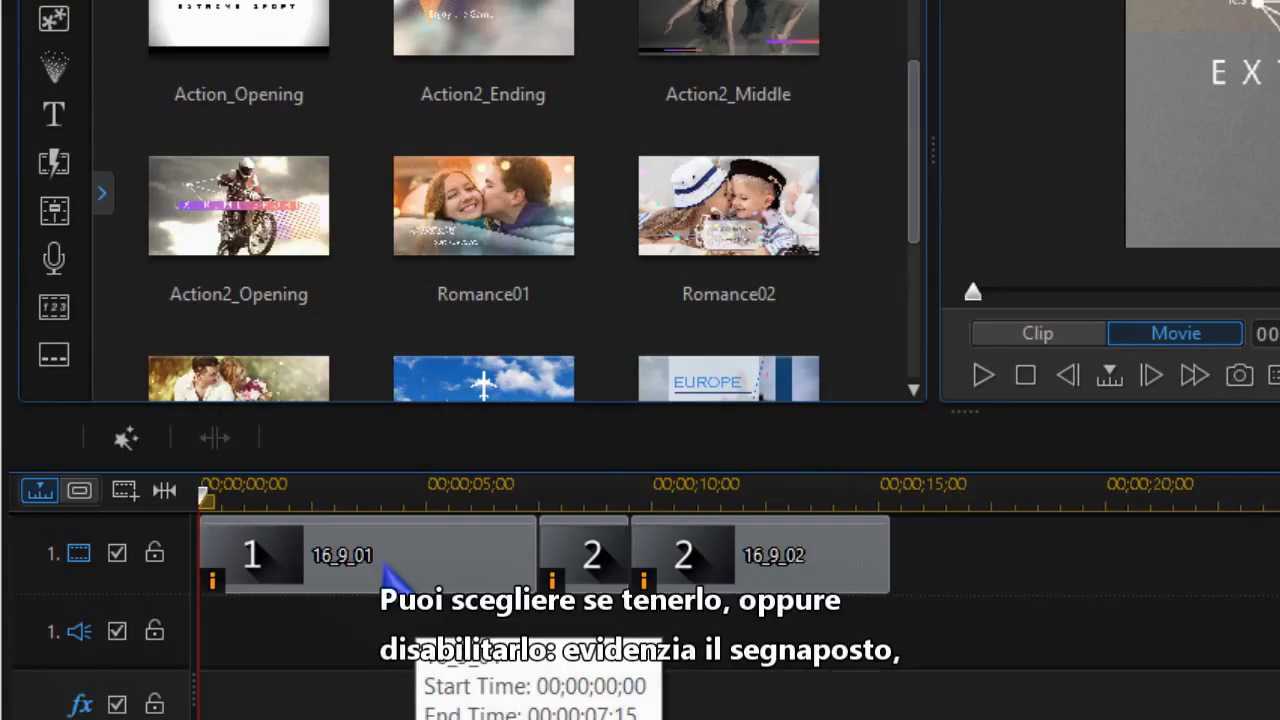
Step: Select placeholder 16_9_01 and review its effect settings
{"action": "left_click", "coordinate": [395, 572]}
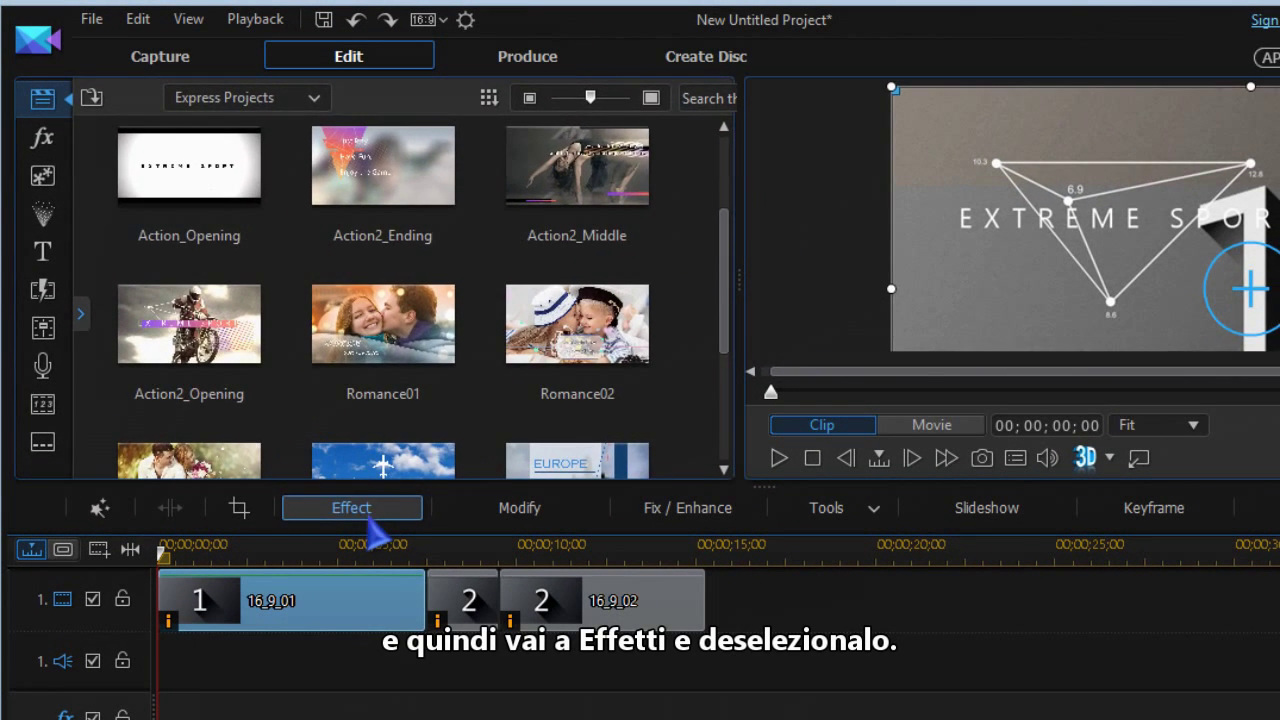
{"action": "left_click", "coordinate": [462, 446]}
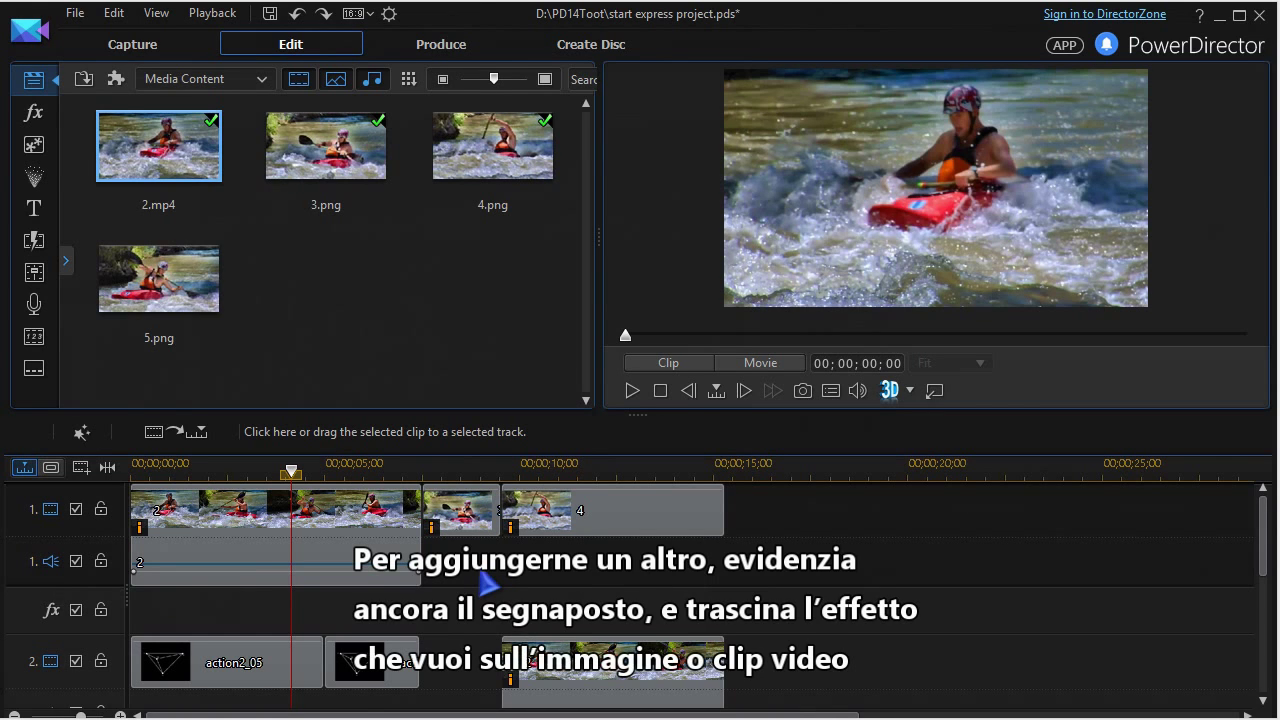
Step: Add NewBlue Gradient Tint to the kayak clip and check it in Effect Settings
{"action": "left_click", "coordinate": [321, 525]}
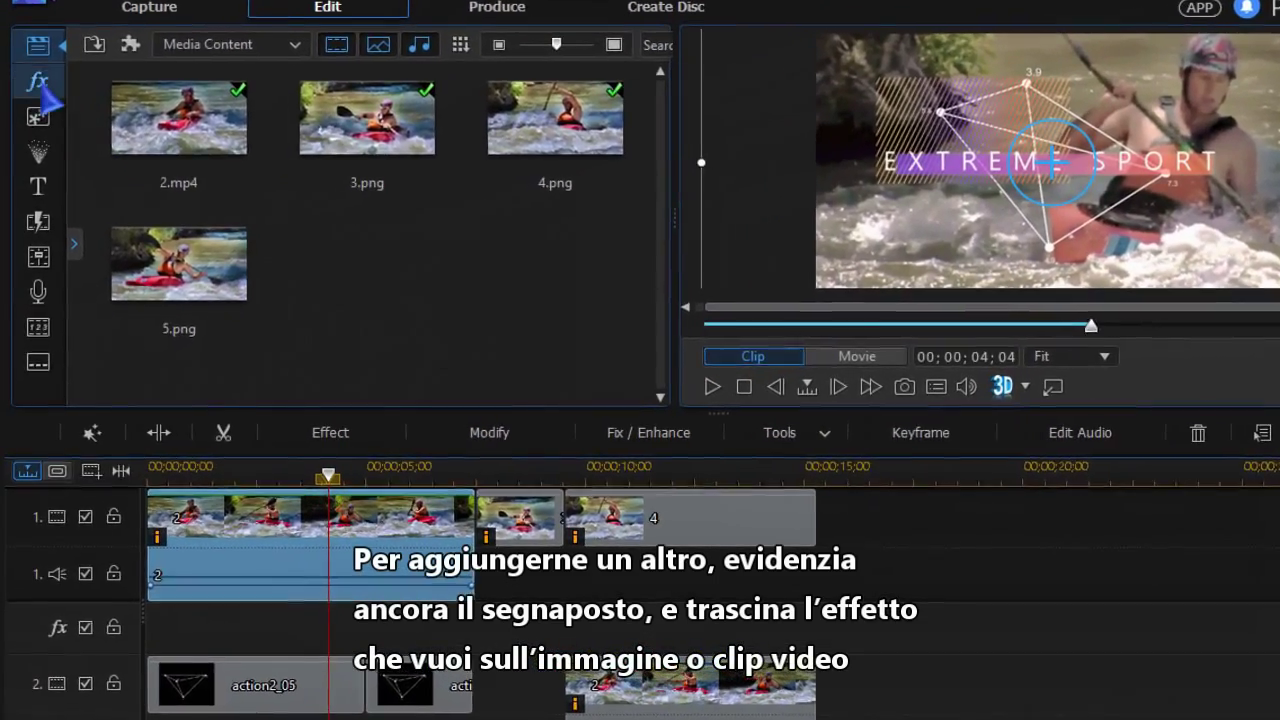
{"action": "left_click", "coordinate": [34, 103]}
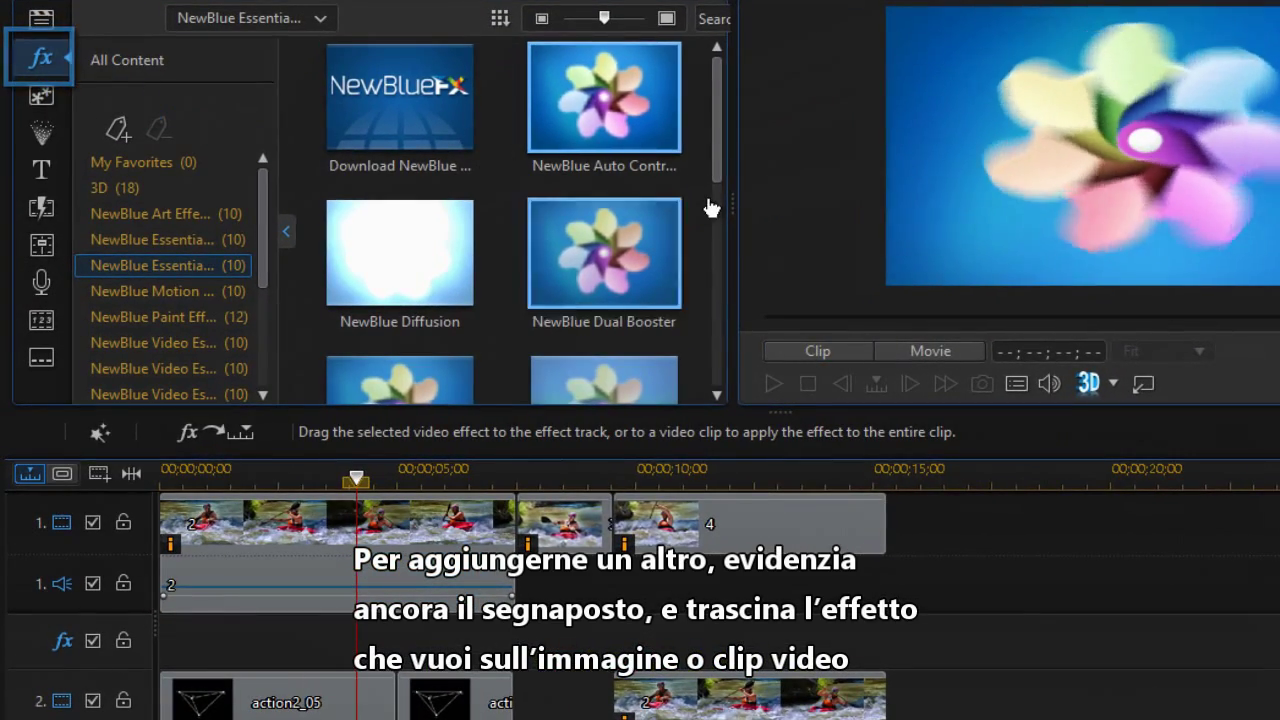
{"action": "left_click_drag", "start_coordinate": [706, 186], "coordinate": [731, 269]}
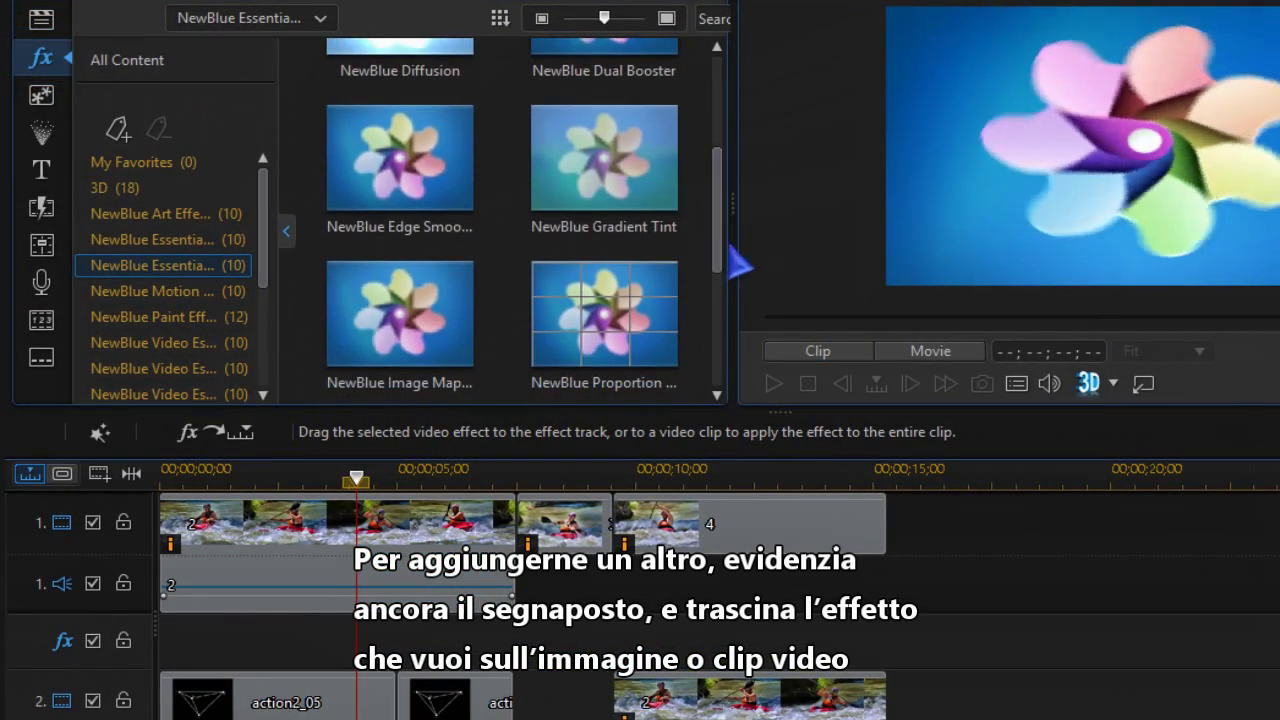
{"action": "left_click_drag", "start_coordinate": [610, 160], "coordinate": [430, 525]}
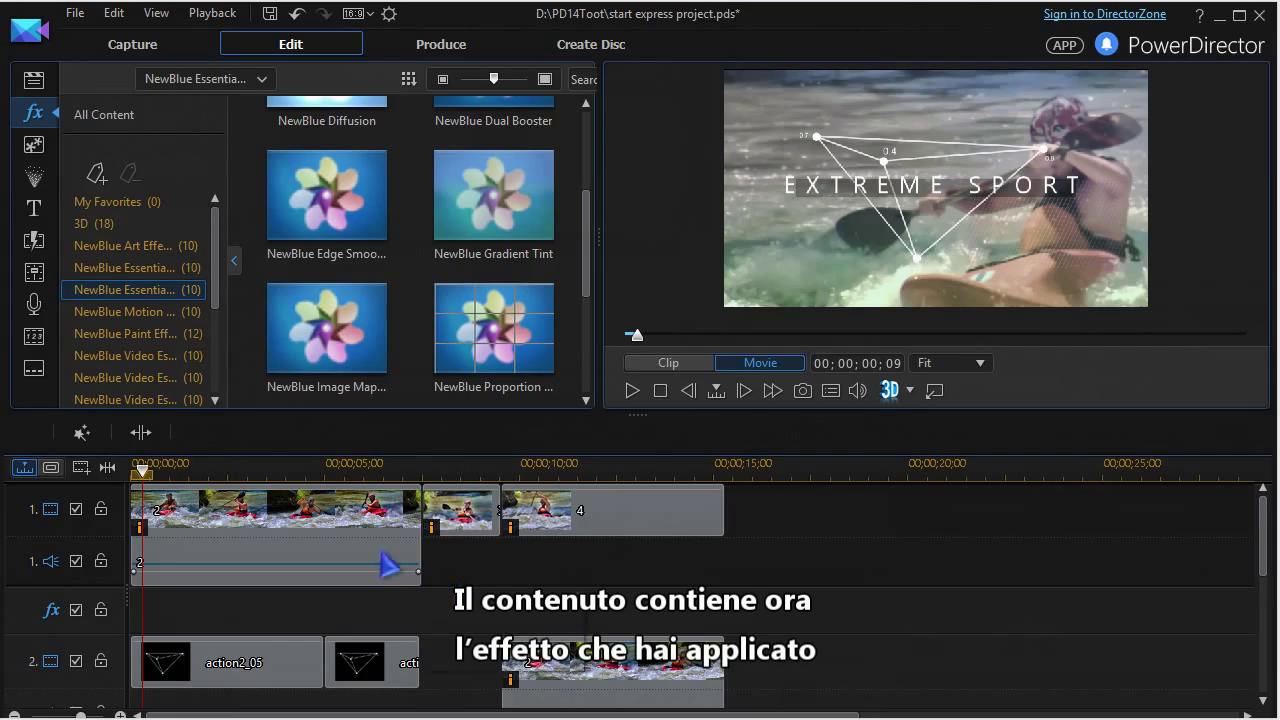
{"action": "left_click", "coordinate": [389, 567]}
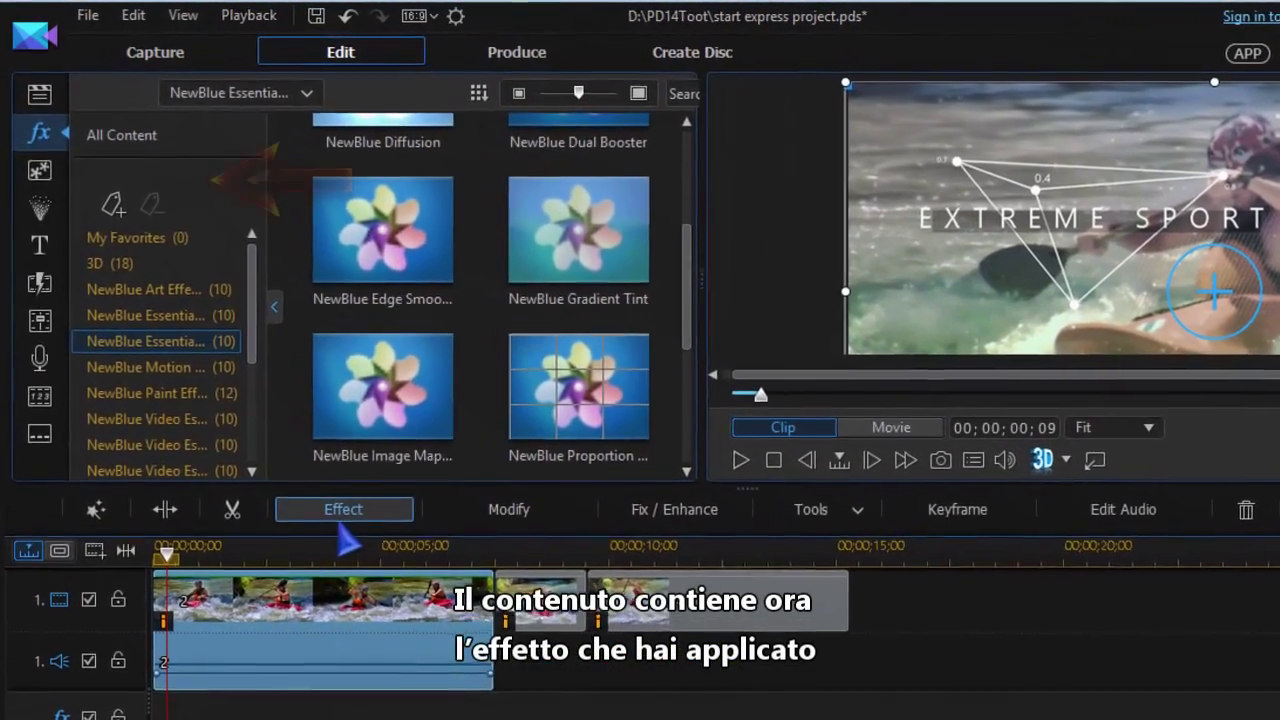
{"action": "left_click", "coordinate": [342, 512]}
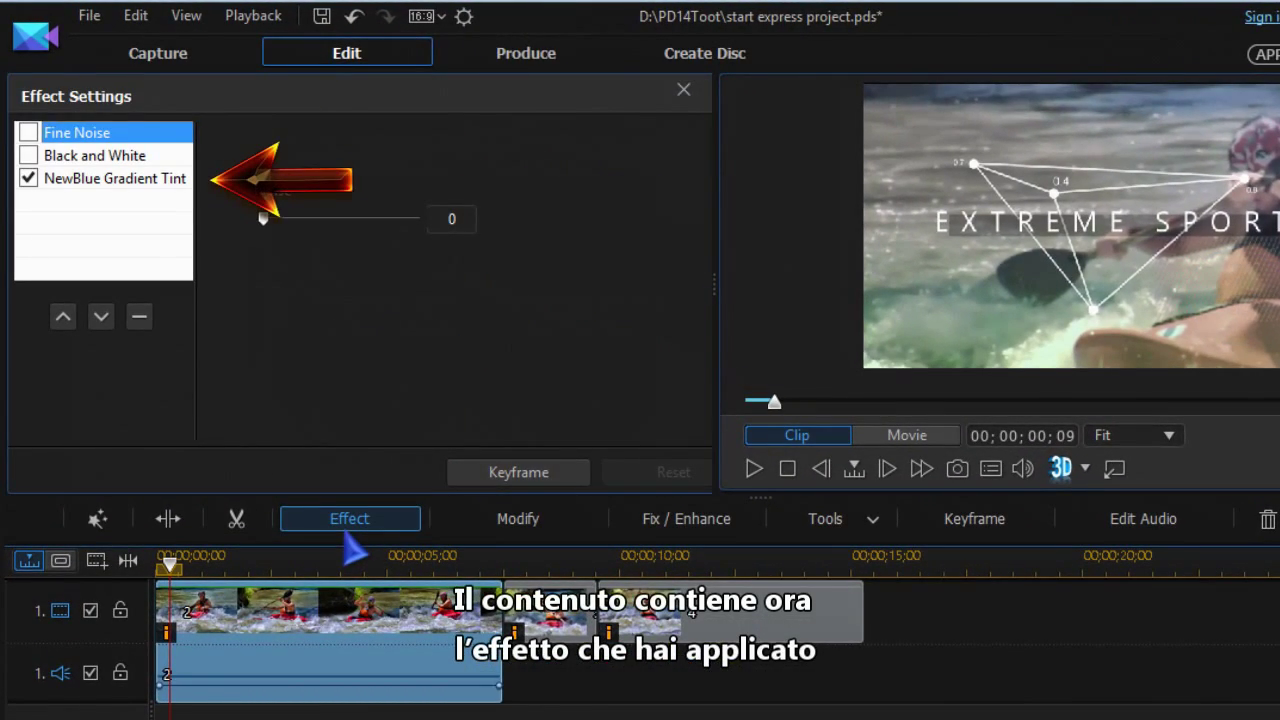
Step: Scroll through the NewBlue Gradient Tint parameters in Keyframe Settings
{"action": "left_click", "coordinate": [500, 474]}
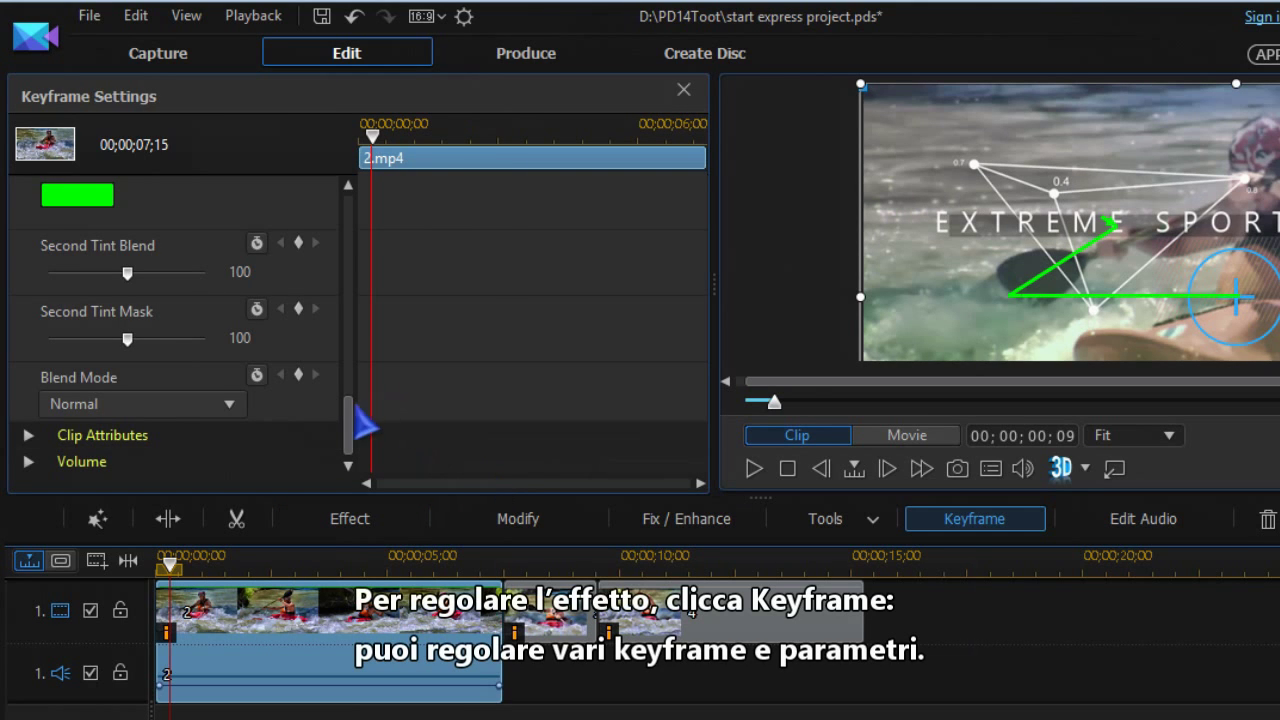
{"action": "left_click_drag", "start_coordinate": [363, 427], "coordinate": [374, 333]}
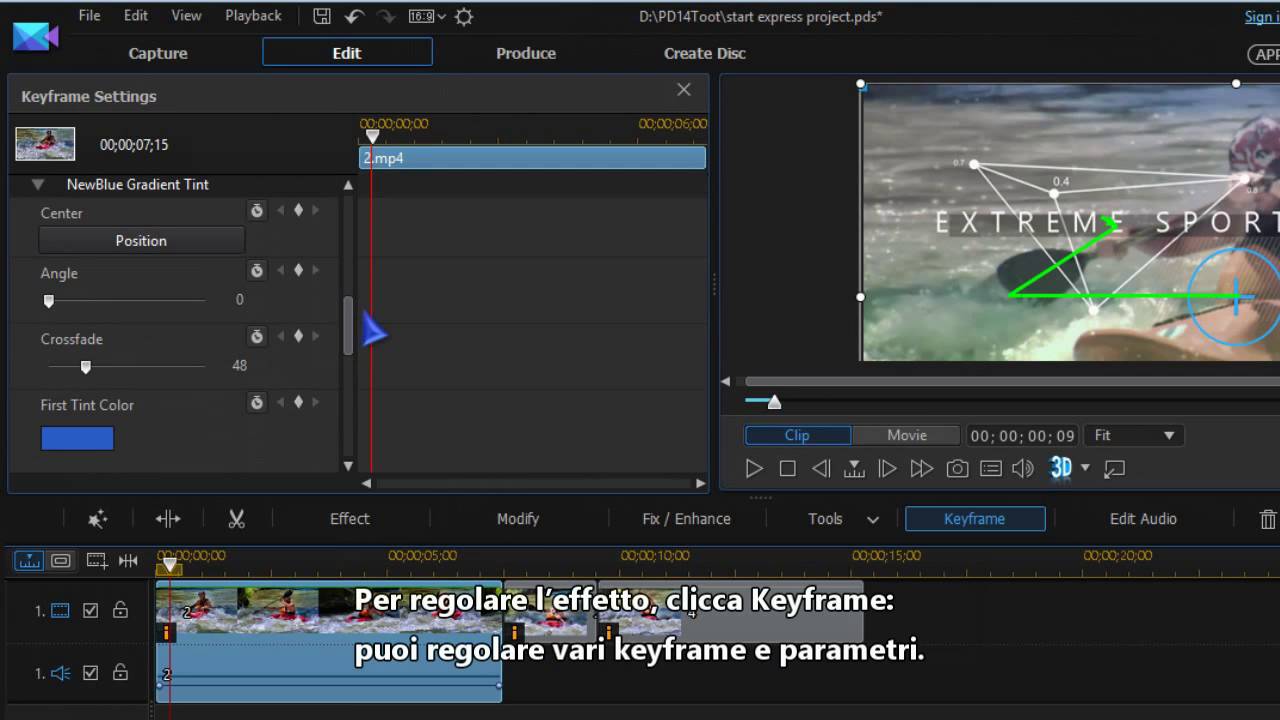
{"action": "left_click_drag", "start_coordinate": [362, 330], "coordinate": [362, 394]}
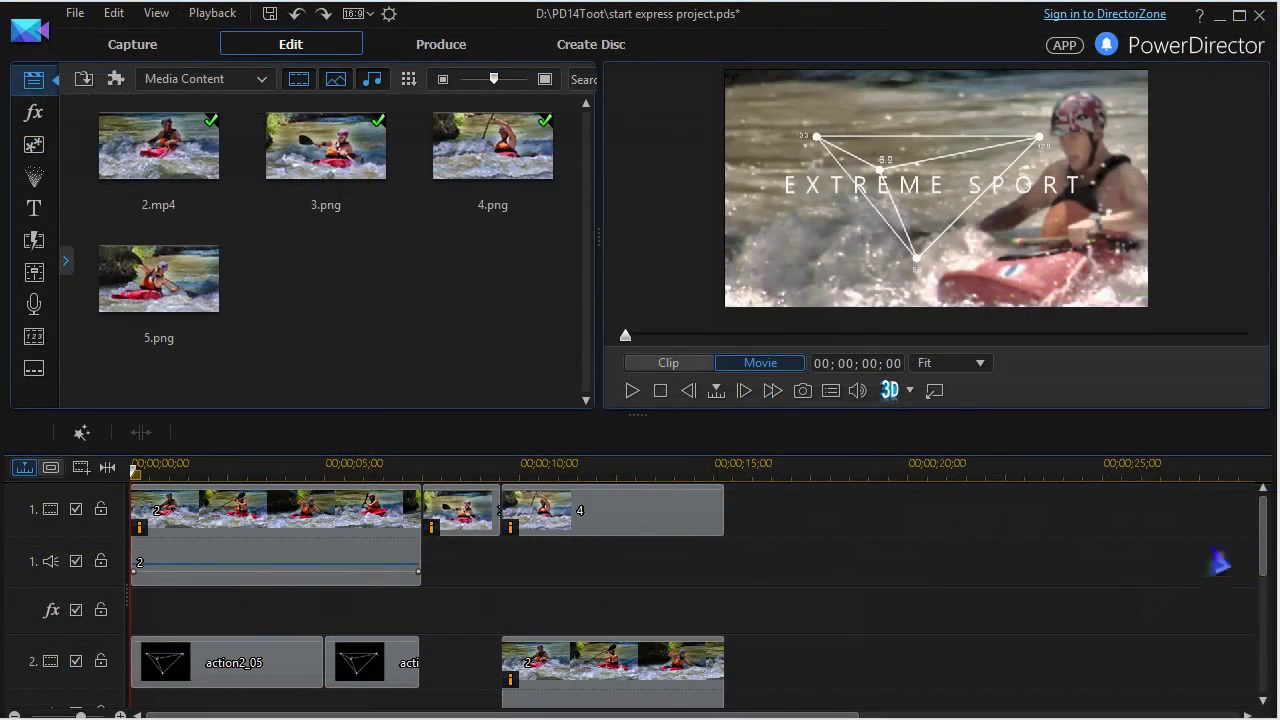
Step: Remove action2_05, the second action placeholder and the later track 3 clip, leaving gaps
{"action": "scroll", "coordinate": [1262, 535], "scroll_direction": "down", "scroll_amount": 3}
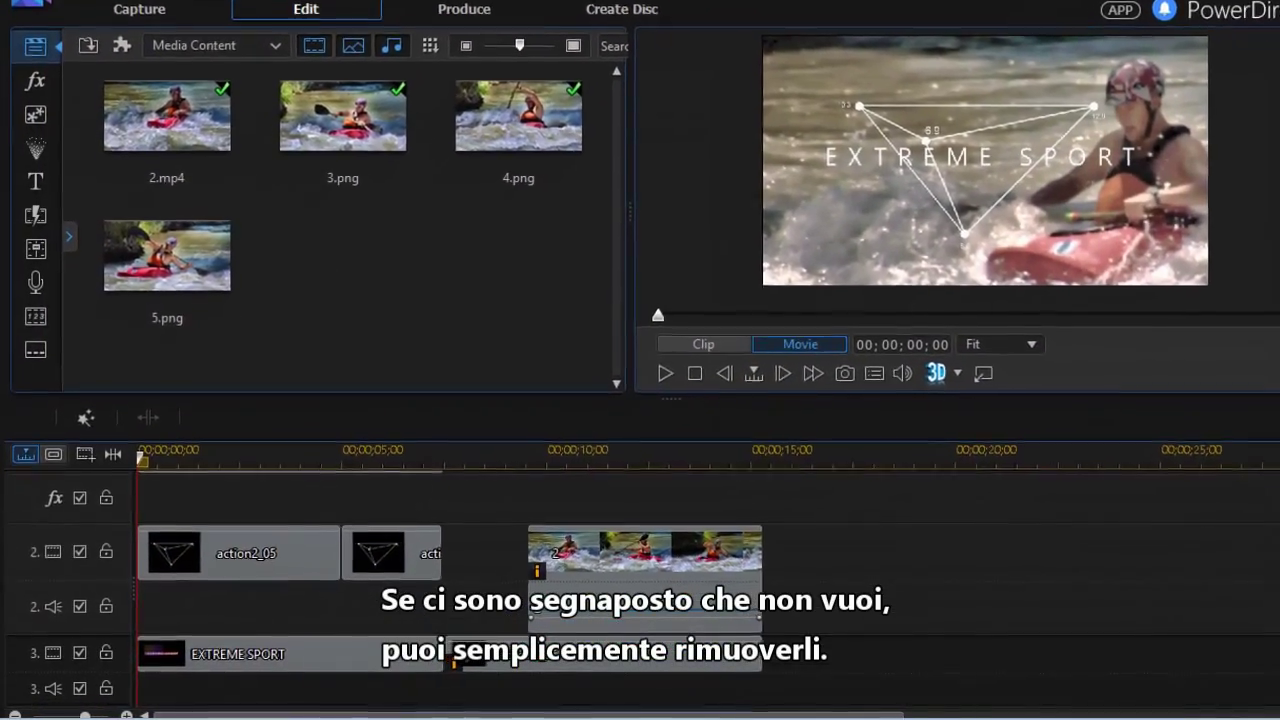
{"action": "left_click", "coordinate": [245, 558]}
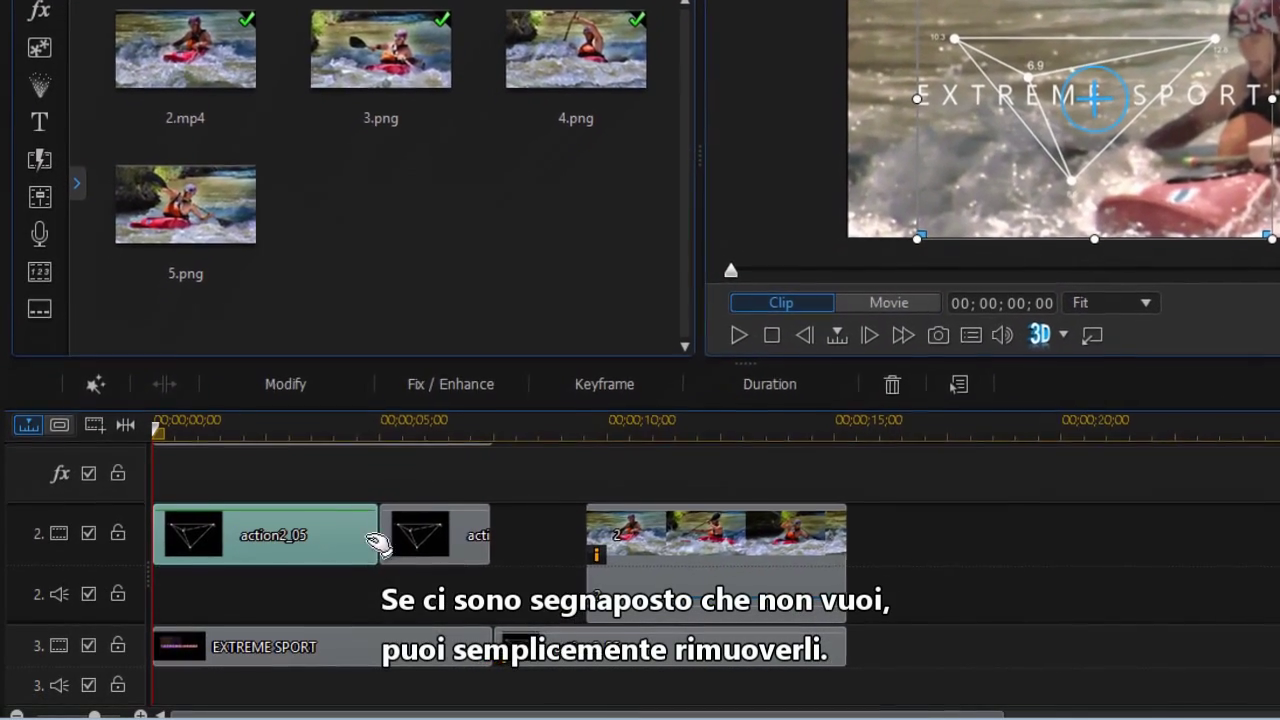
{"action": "left_click", "coordinate": [420, 535], "text": "ctrl"}
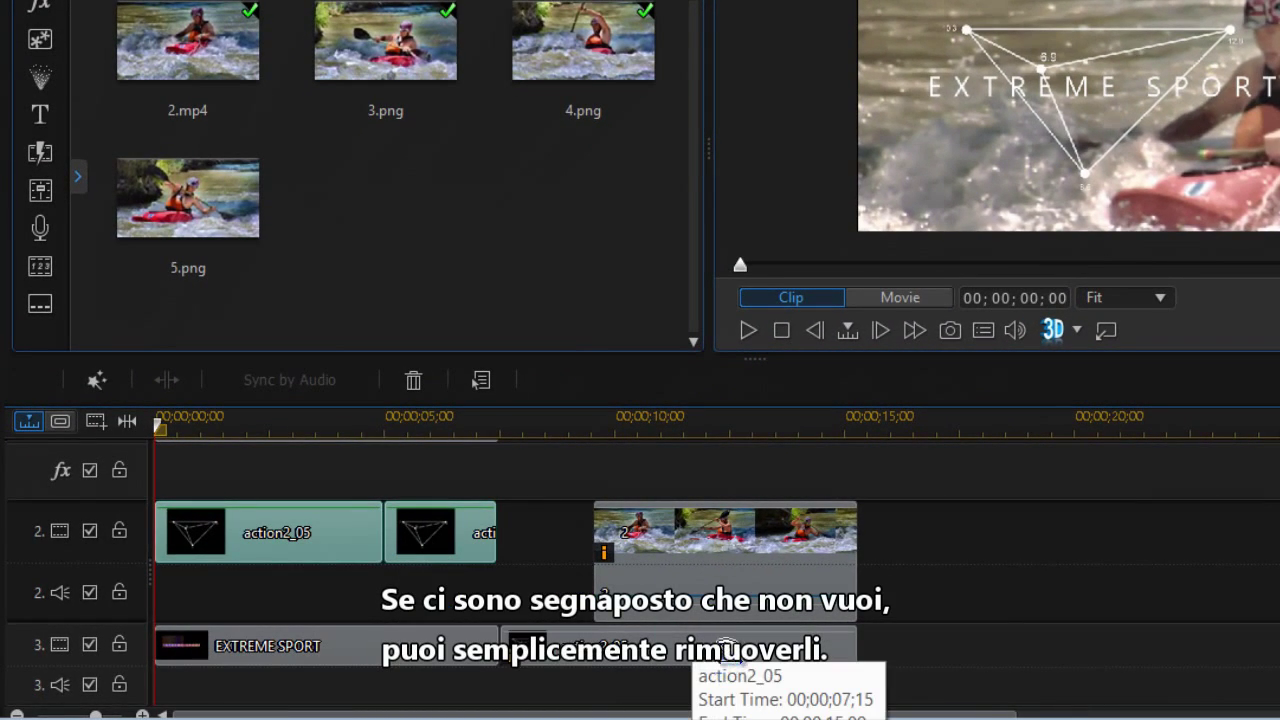
{"action": "left_click", "coordinate": [726, 648], "text": "ctrl"}
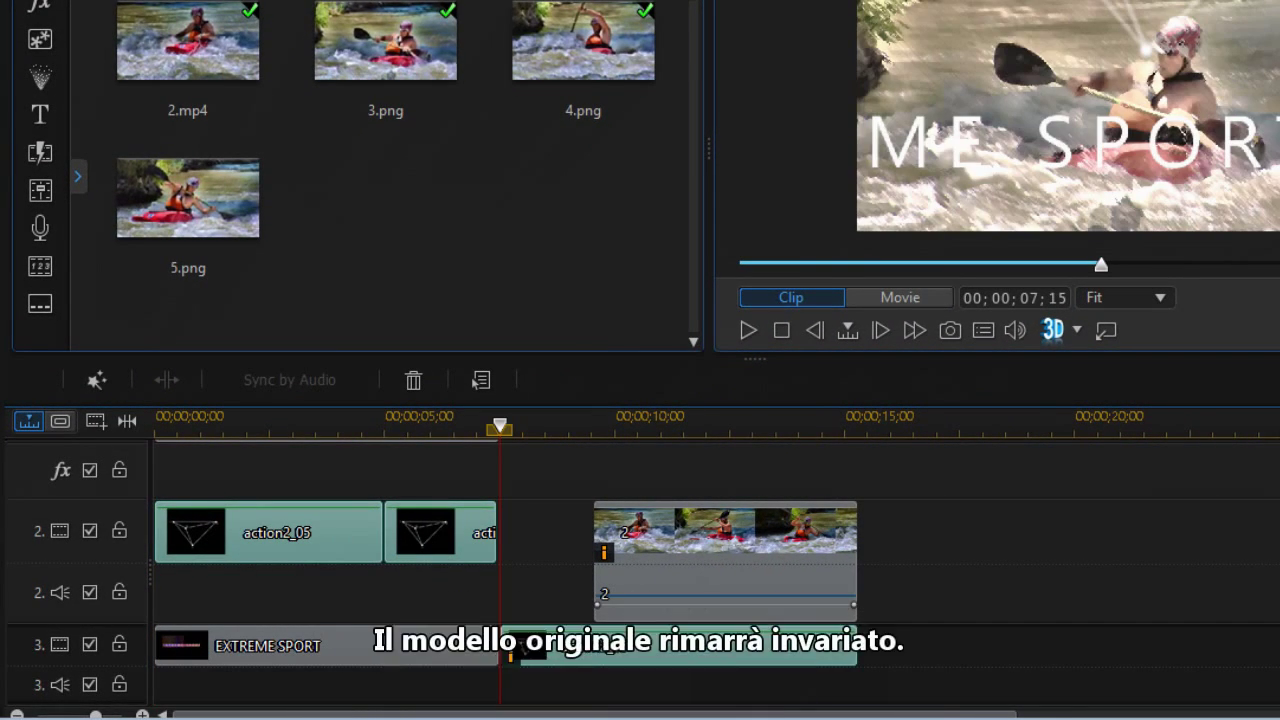
{"action": "key", "text": "Delete"}
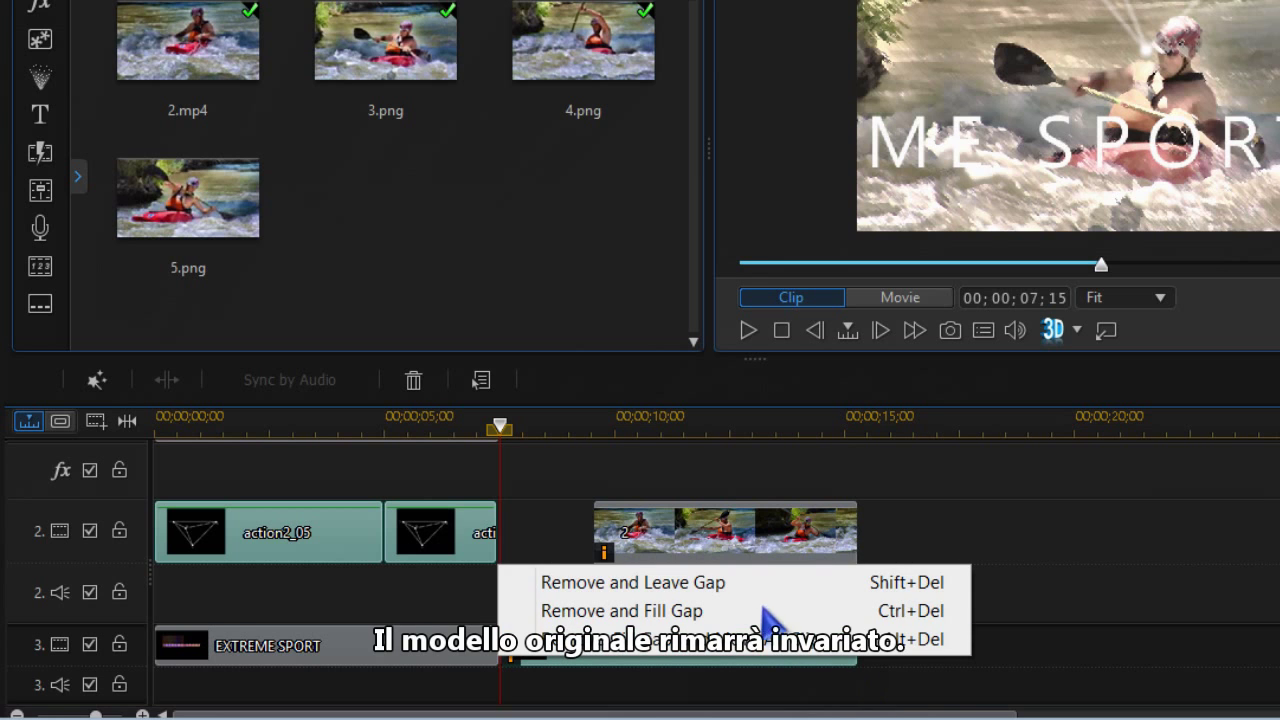
{"action": "left_click", "coordinate": [730, 583]}
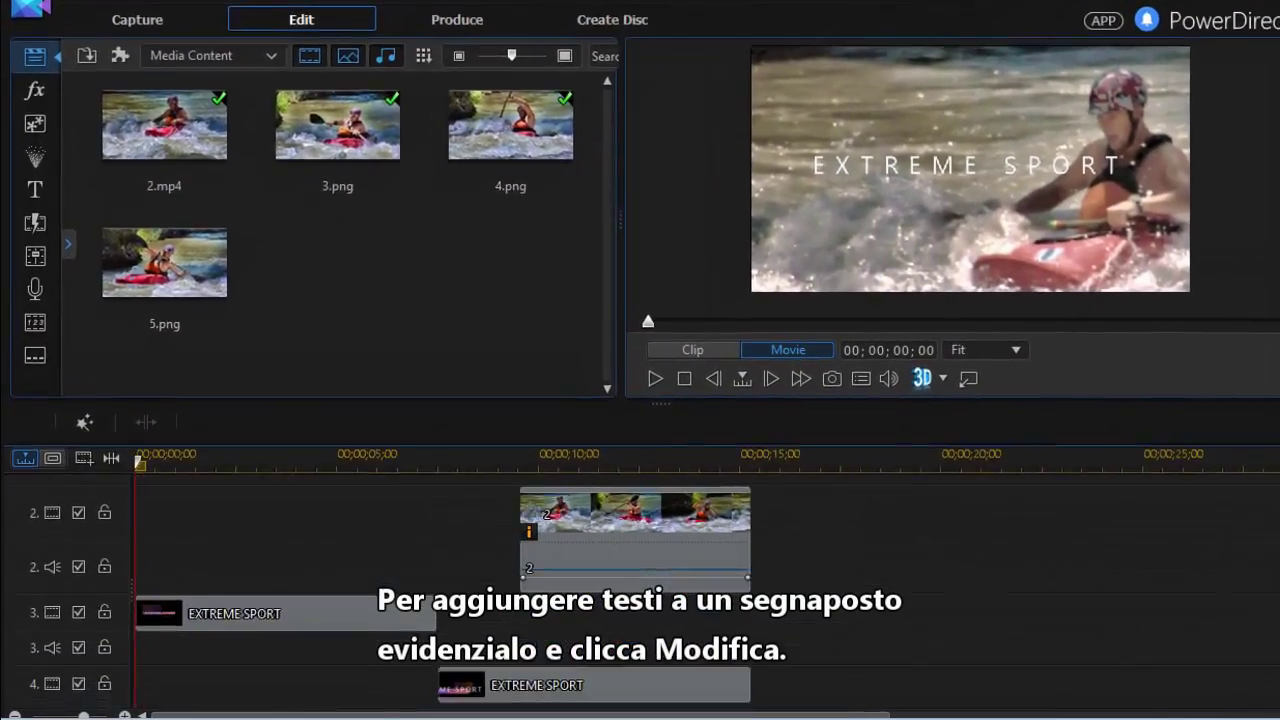
{"action": "left_click", "coordinate": [258, 545]}
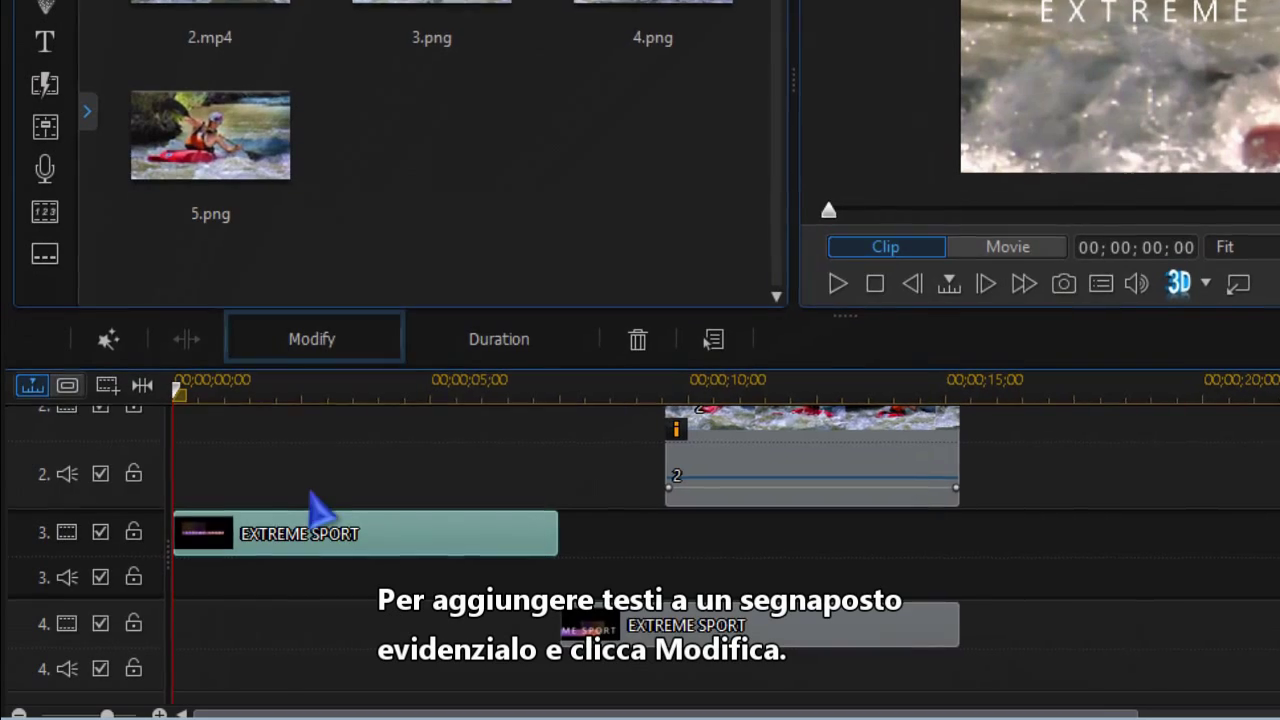
{"action": "left_click", "coordinate": [335, 360]}
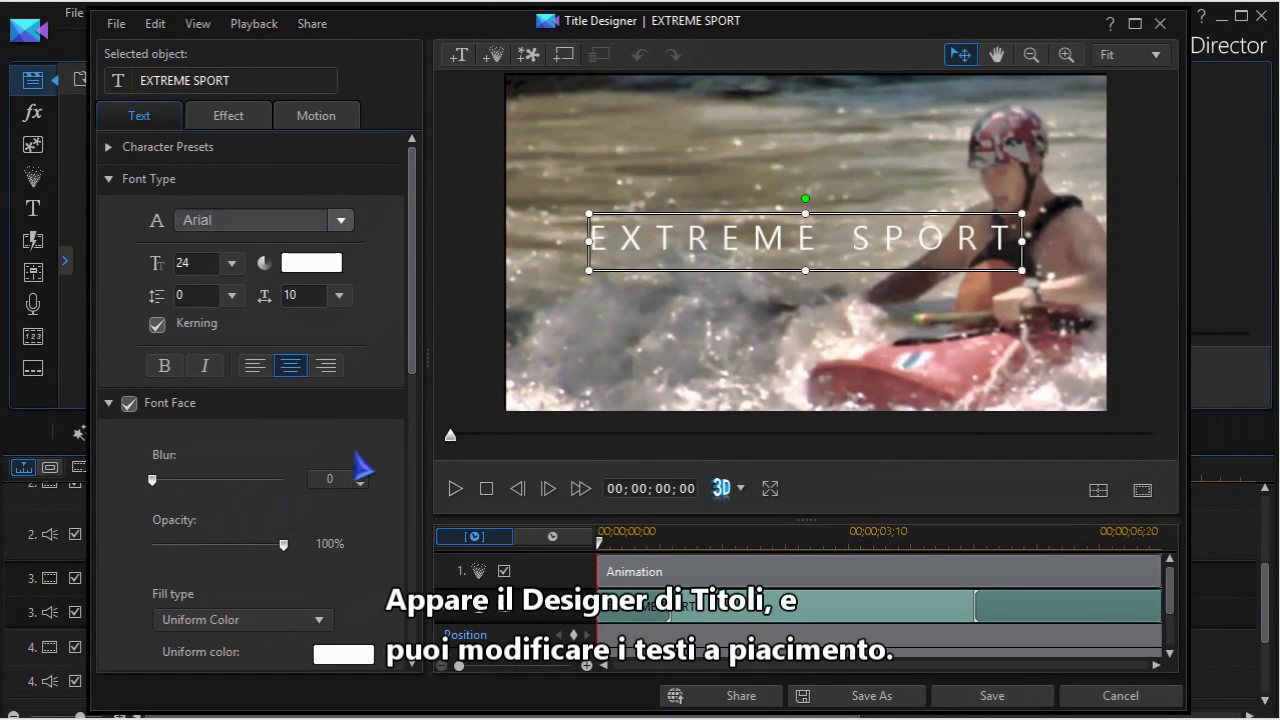
{"action": "mouse_move", "coordinate": [414, 358]}
{"action": "left_mouse_down"}
{"action": "mouse_move", "coordinate": [433, 592]}
{"action": "mouse_move", "coordinate": [424, 376]}
{"action": "left_mouse_up"}
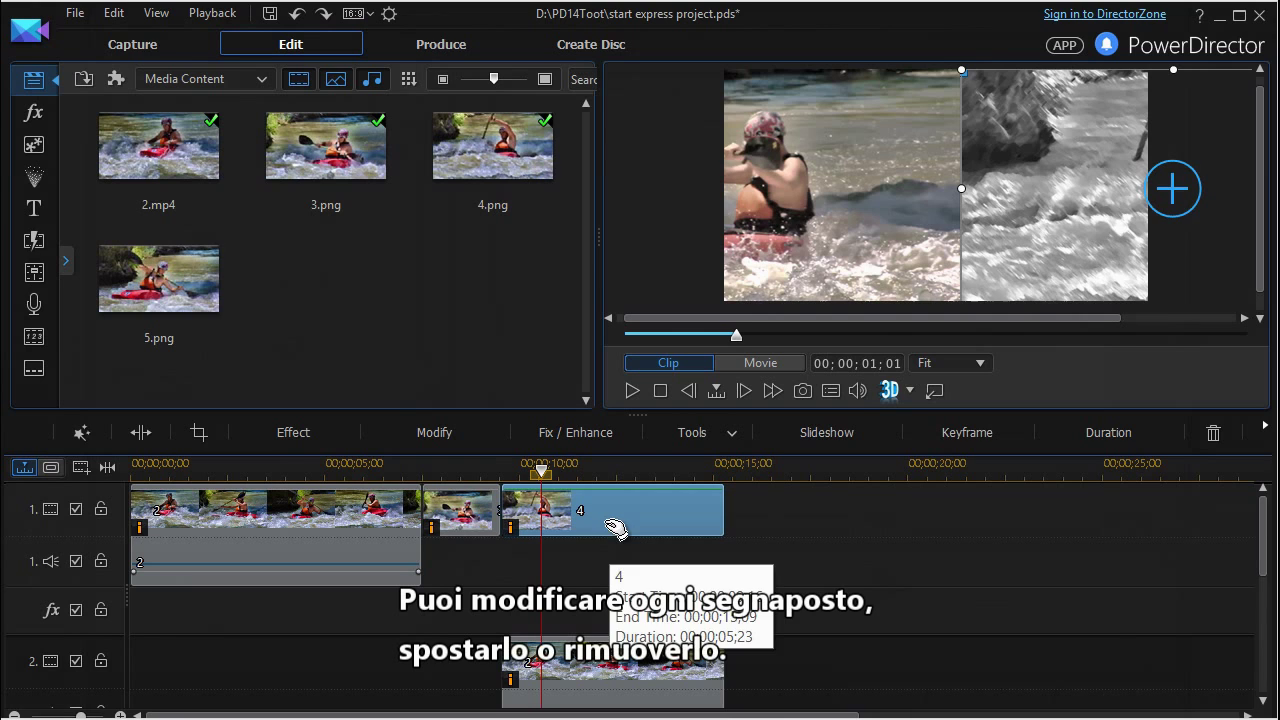
{"action": "mouse_move", "coordinate": [617, 530]}
{"action": "left_mouse_down"}
{"action": "mouse_move", "coordinate": [752, 525]}
{"action": "mouse_move", "coordinate": [615, 530]}
{"action": "left_mouse_up"}
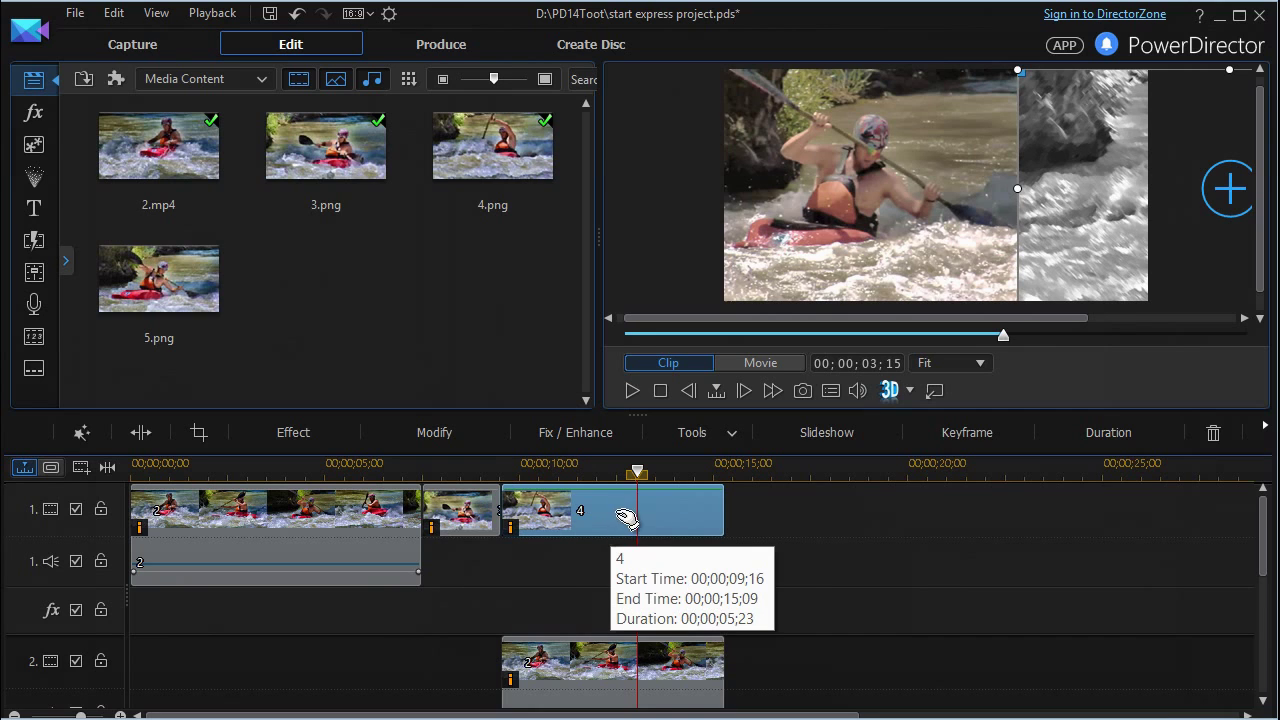
{"action": "right_click", "coordinate": [666, 516]}
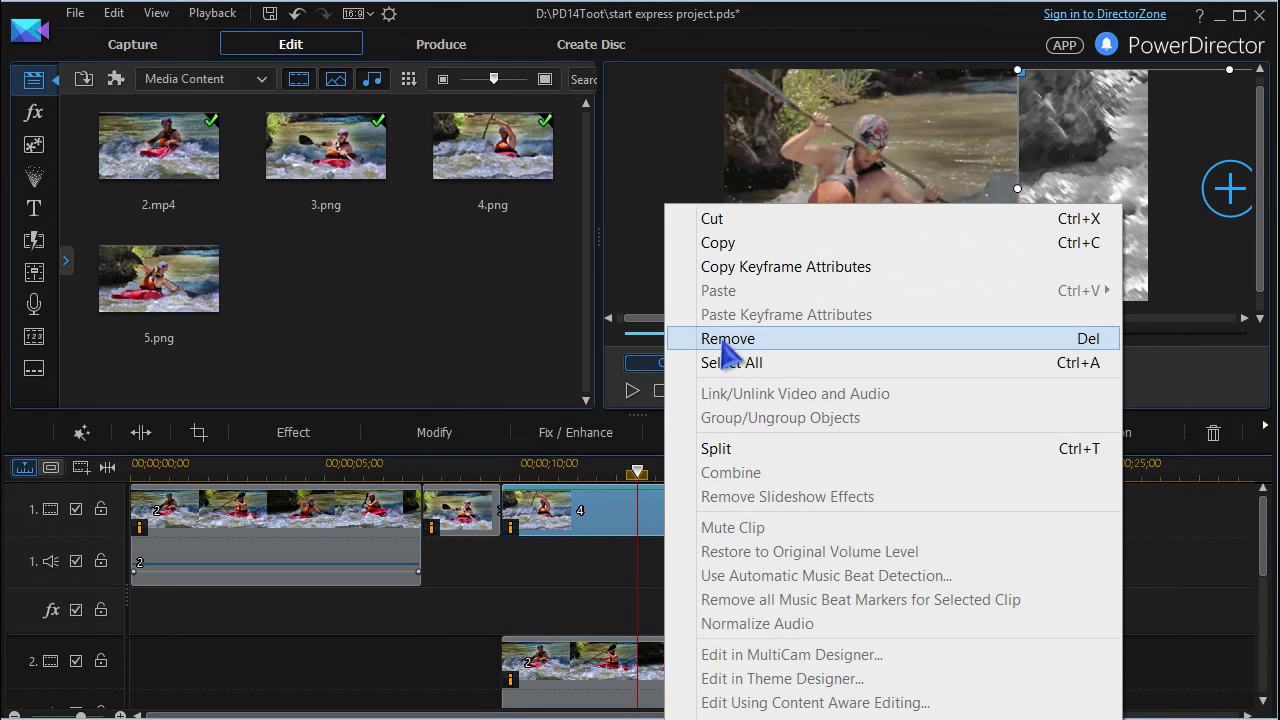
{"action": "left_click", "coordinate": [577, 592]}
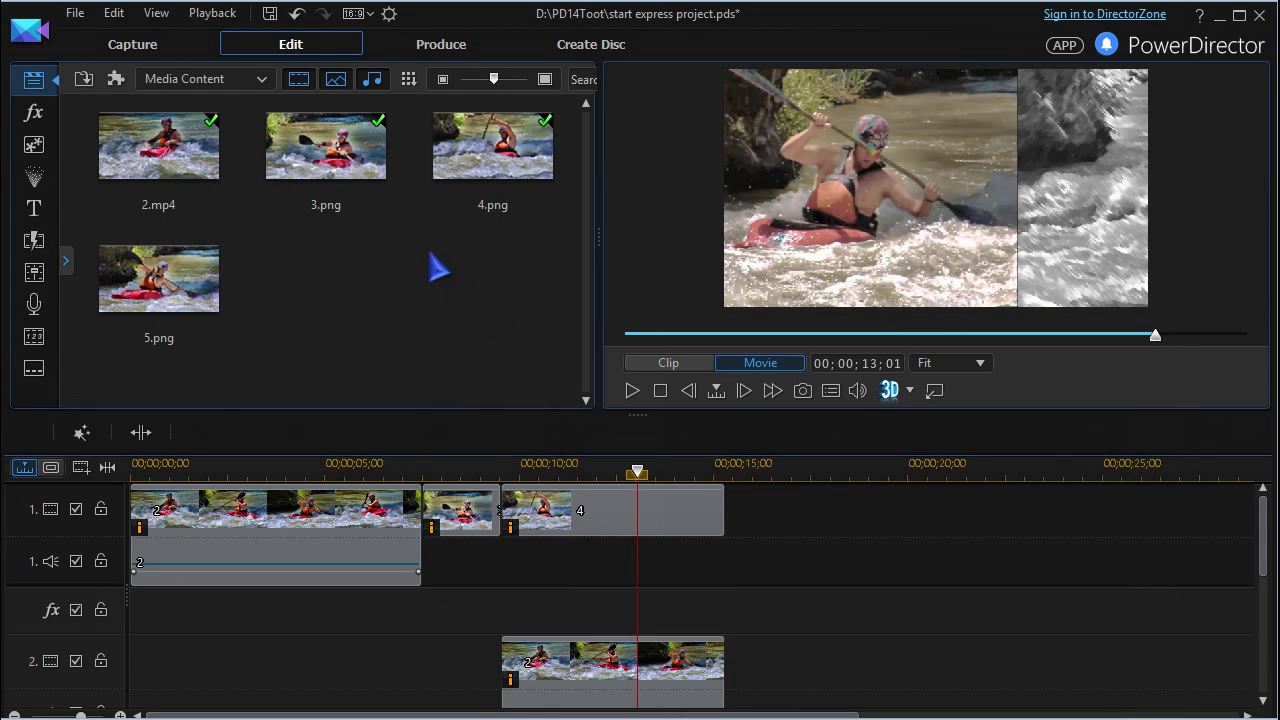
{"action": "left_click_drag", "start_coordinate": [172, 272], "coordinate": [506, 516]}
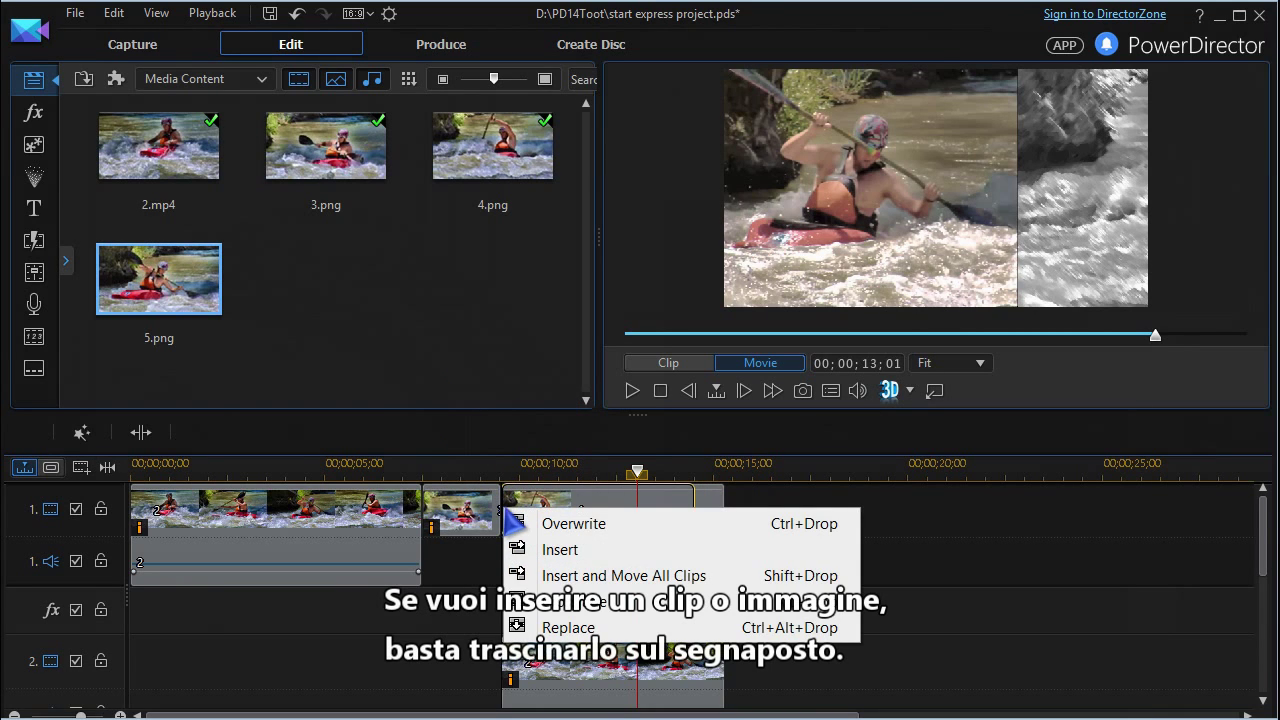
Step: Confirm Replace so 5.png takes the place of placeholder 4 on track 1
{"action": "left_click", "coordinate": [545, 630]}
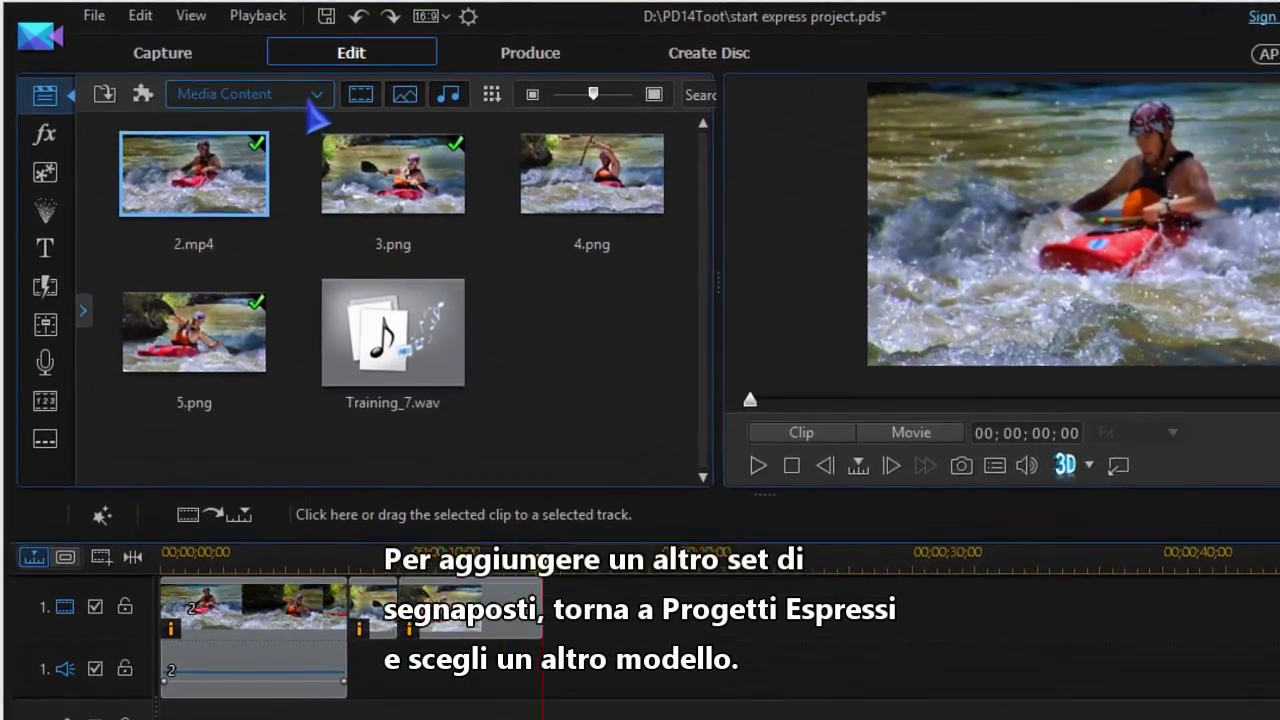
Step: Insert an Action Express Project template on the timeline after the kayak clips
{"action": "left_click", "coordinate": [262, 80]}
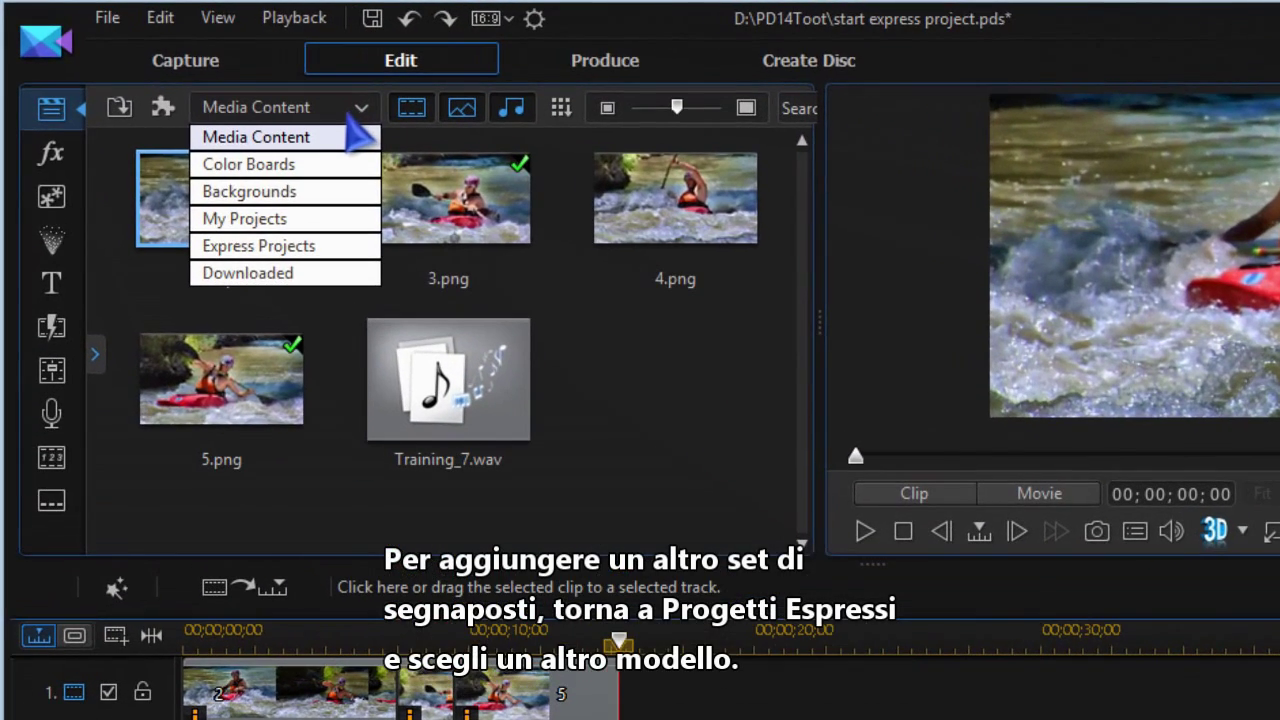
{"action": "left_click", "coordinate": [300, 246]}
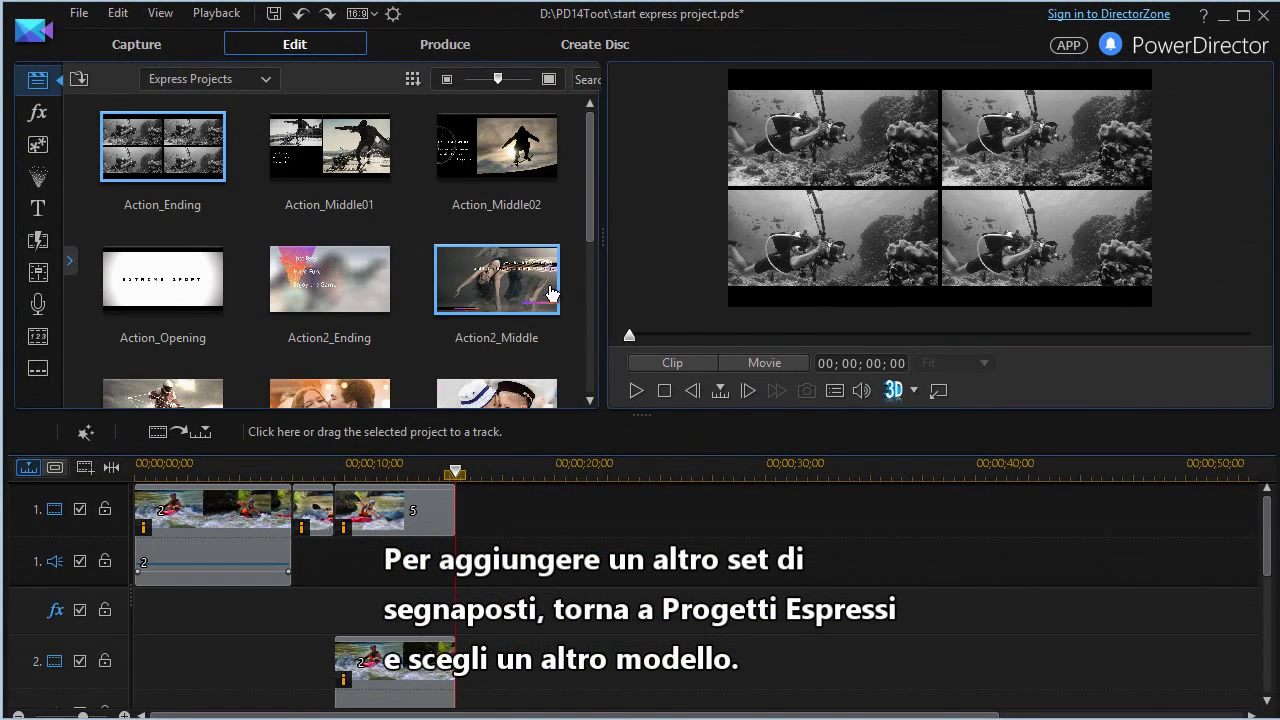
{"action": "left_click_drag", "start_coordinate": [505, 145], "coordinate": [629, 528]}
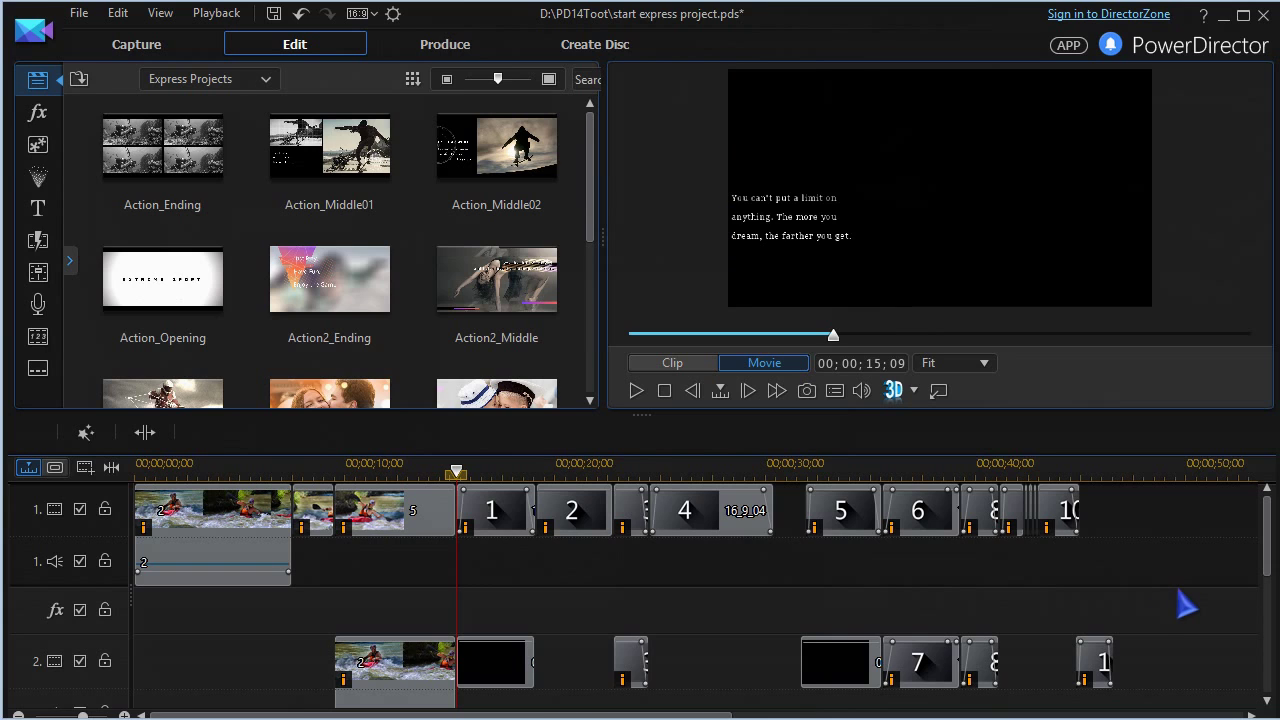
{"action": "mouse_move", "coordinate": [863, 463]}
{"action": "left_mouse_down"}
{"action": "mouse_move", "coordinate": [1091, 492]}
{"action": "mouse_move", "coordinate": [870, 480]}
{"action": "left_mouse_up"}
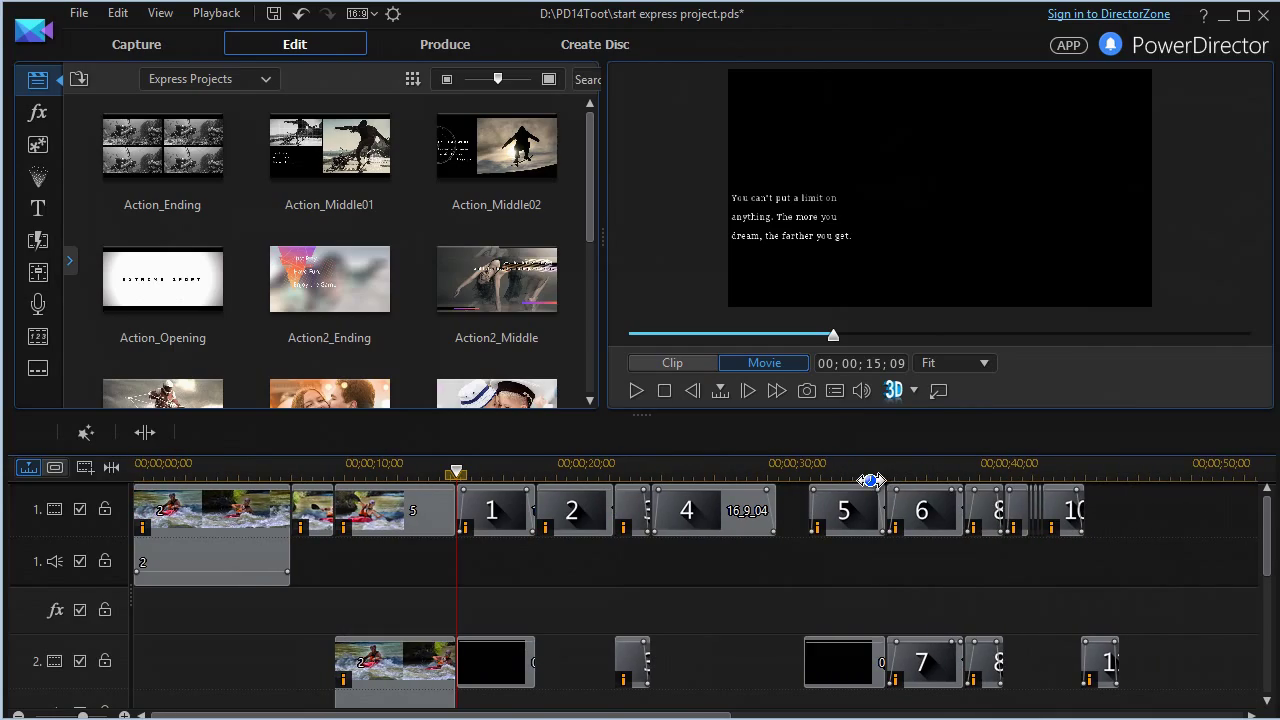